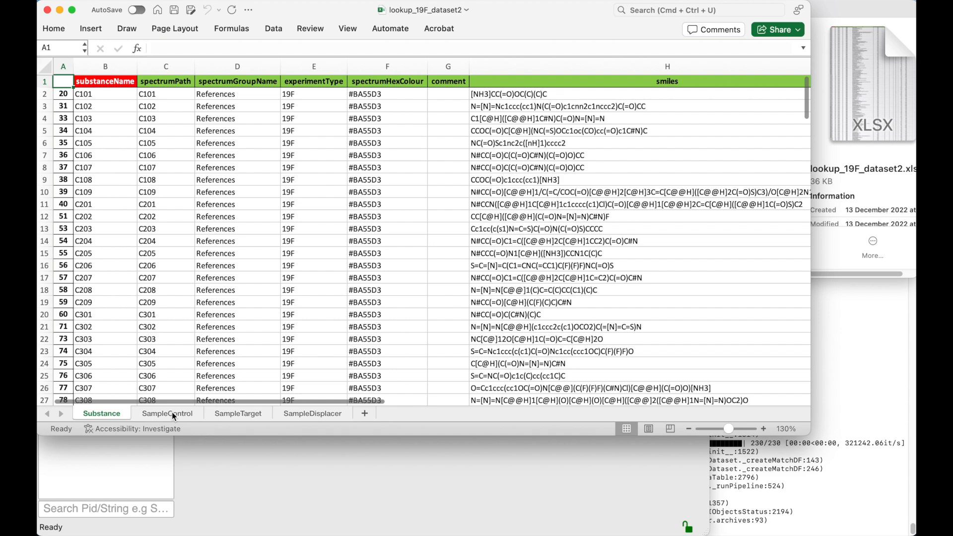
# - Review the SampleControl, SampleTarget and SampleDisplacer sheets of the lookup workbook, returning to the Substance sheet
pyautogui.click(172, 412)
pyautogui.click(235, 415)
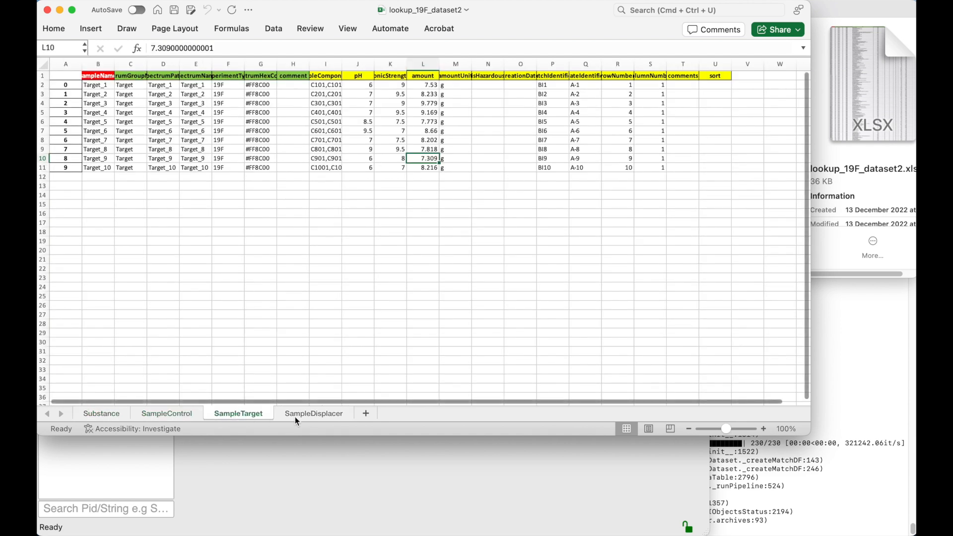
pyautogui.click(305, 414)
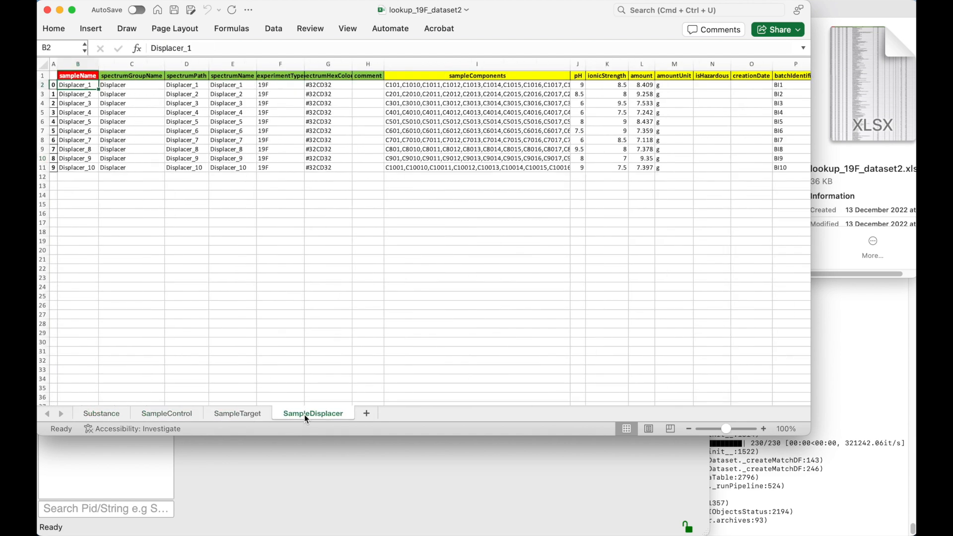
pyautogui.click(109, 411)
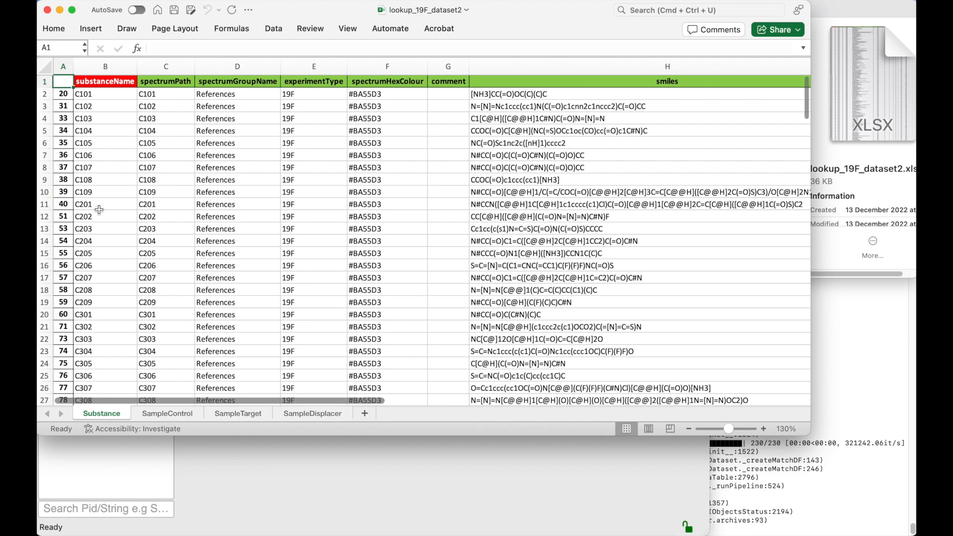
# - Minimise the workbook and load lookup_19F_dataset2.xlsx from the dataset_2 Data folder into the AnalysisScreen project
pyautogui.click(59, 11)
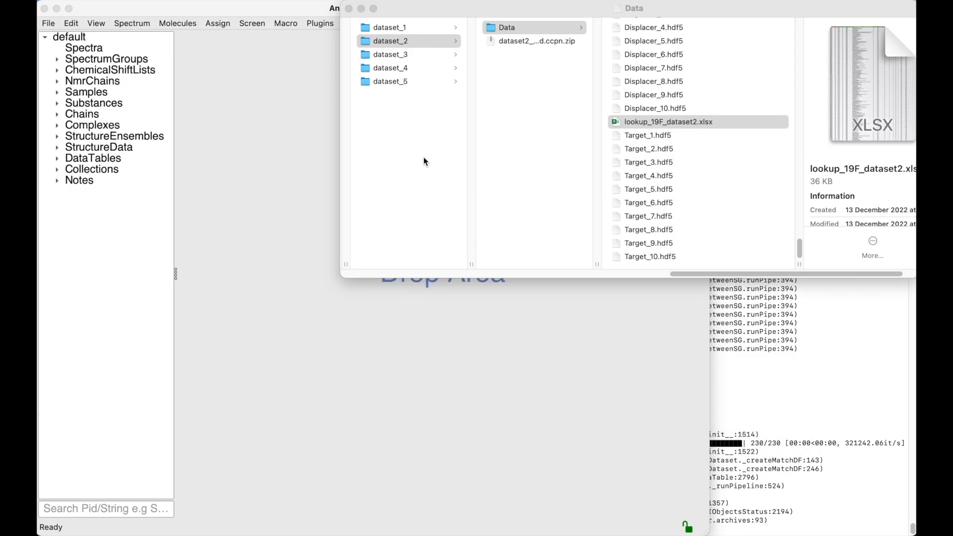
pyautogui.click(617, 122)
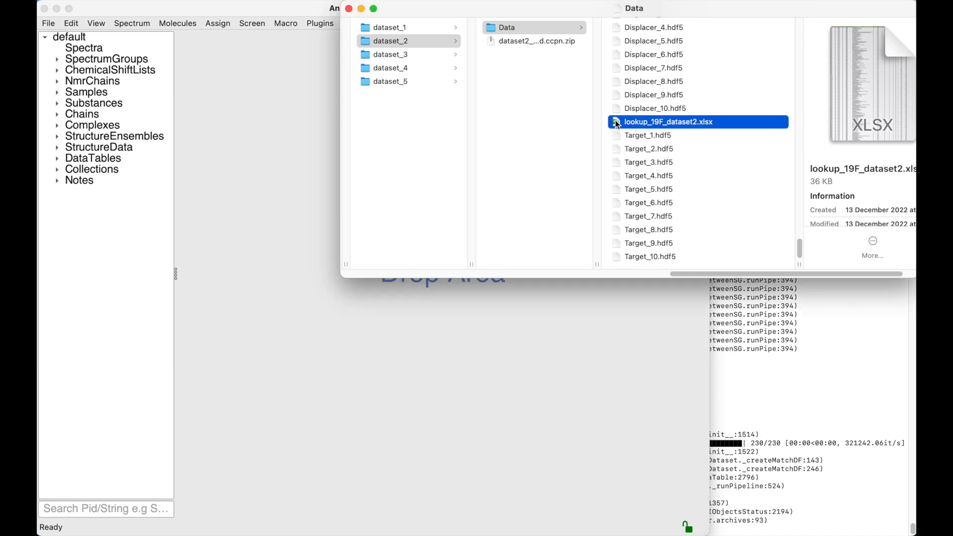
pyautogui.moveTo(616, 123); pyautogui.dragTo(387, 328)
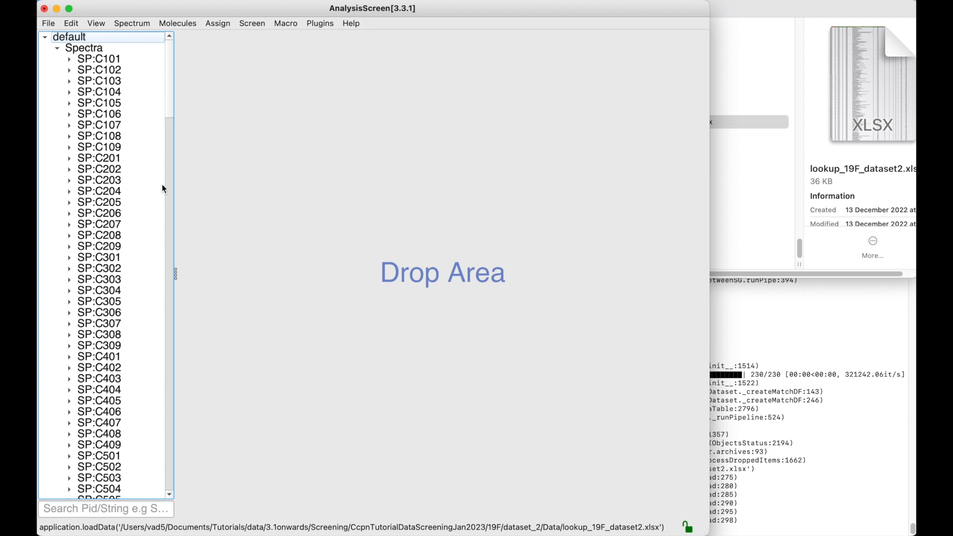
# - Show the C101 reference spectrum in a new spectrum display
pyautogui.click(103, 60)
pyautogui.moveTo(308, 95); pyautogui.dragTo(323, 101)
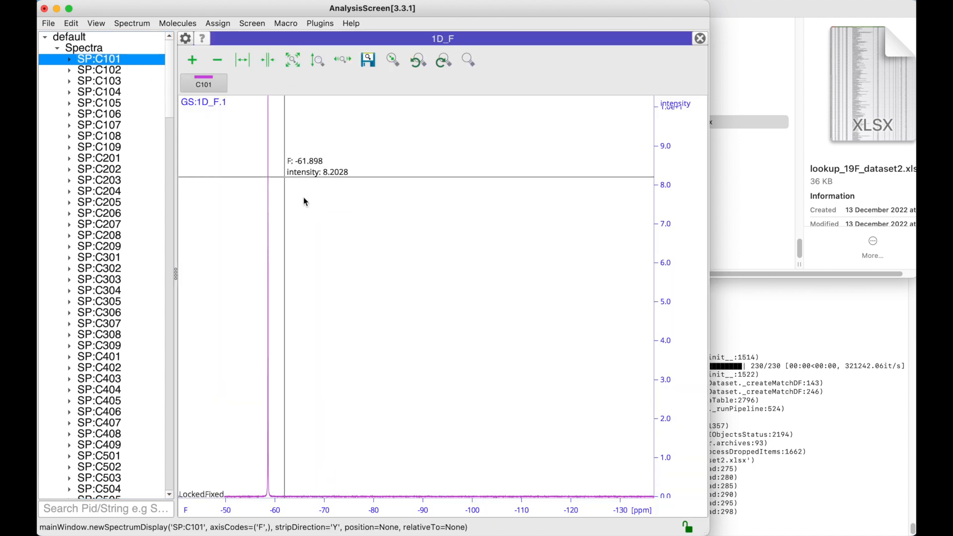
pyautogui.scroll(-5, 664, 303)
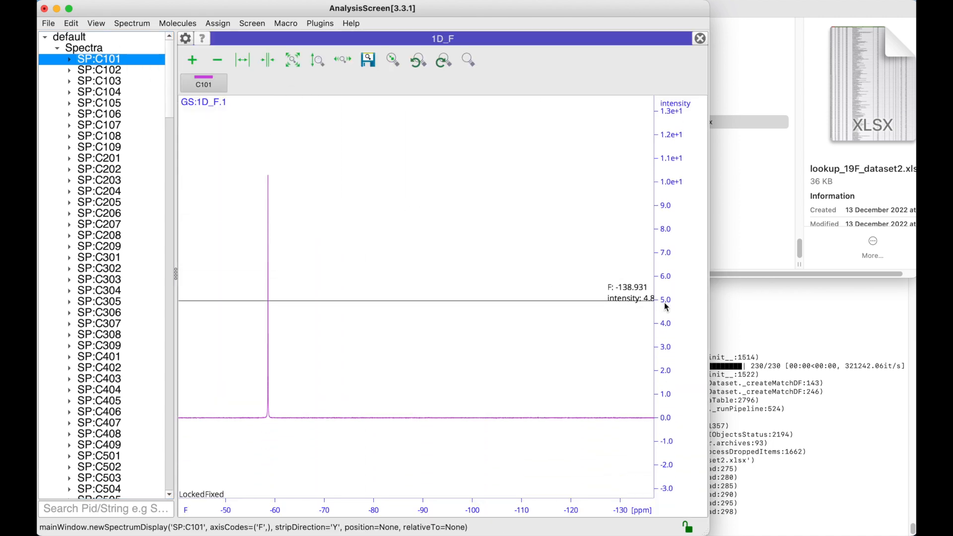
pyautogui.moveTo(502, 348)
pyautogui.mouseDown()
pyautogui.moveTo(522, 331)
pyautogui.moveTo(508, 332)
pyautogui.mouseUp()
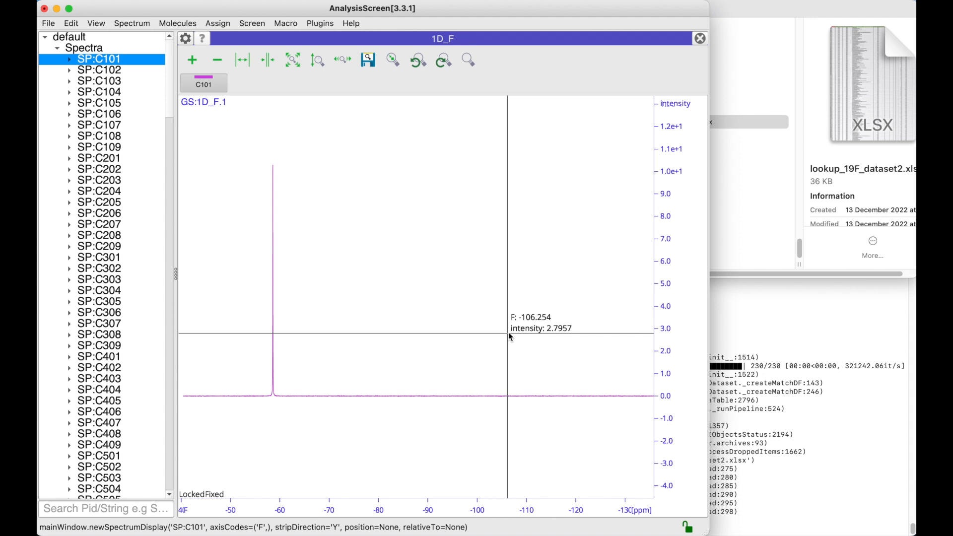
# - Overlay the Control_1, Target_1 and Displacer_1 spectra in the display that holds C101
pyautogui.scroll(-20, 123, 204)
pyautogui.scroll(-20, 123, 205)
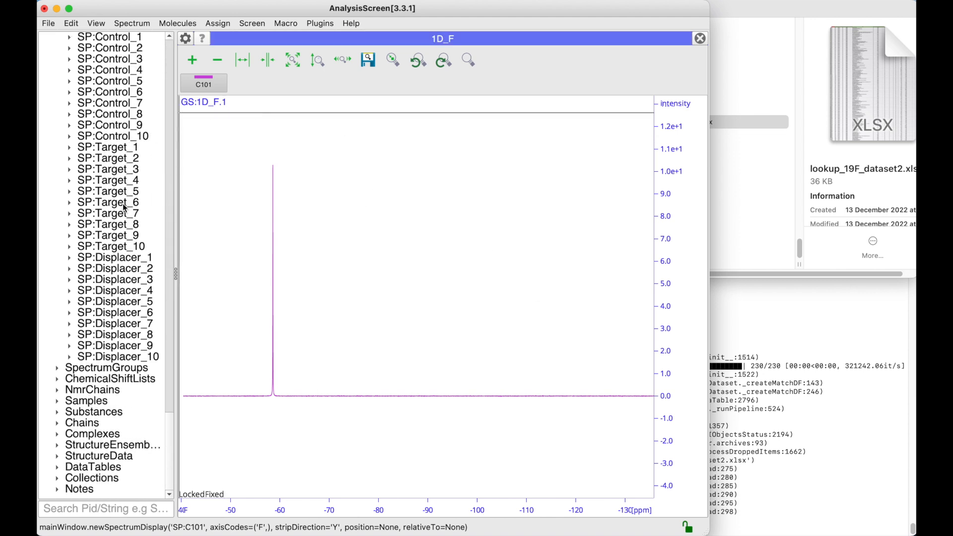
pyautogui.scroll(1, 124, 208)
pyautogui.moveTo(108, 59); pyautogui.dragTo(245, 144)
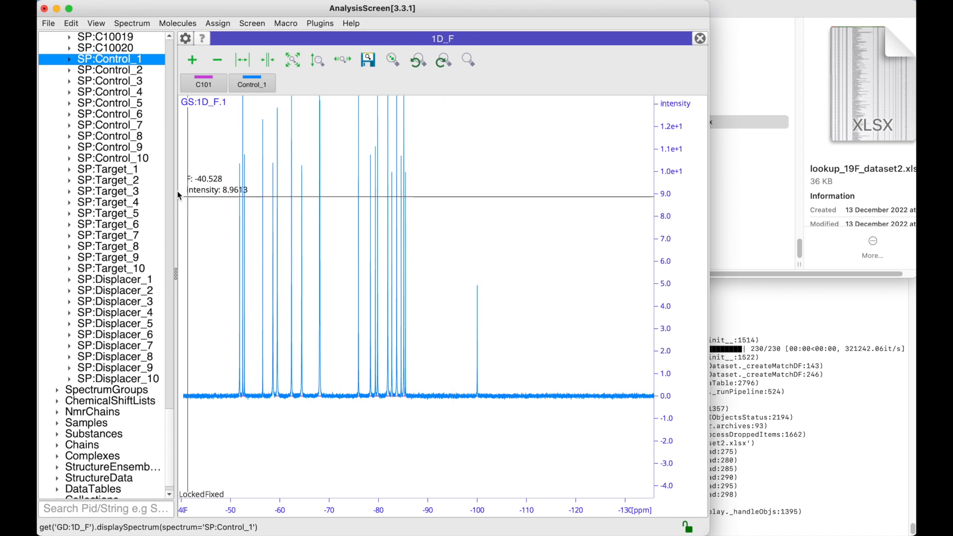
pyautogui.click(123, 169)
pyautogui.moveTo(123, 169); pyautogui.dragTo(297, 170)
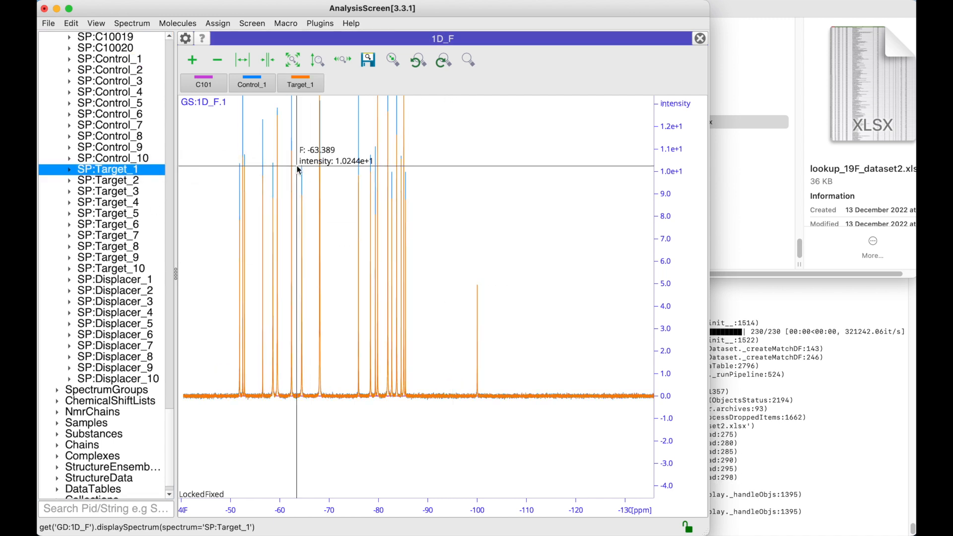
pyautogui.moveTo(124, 280); pyautogui.dragTo(355, 221)
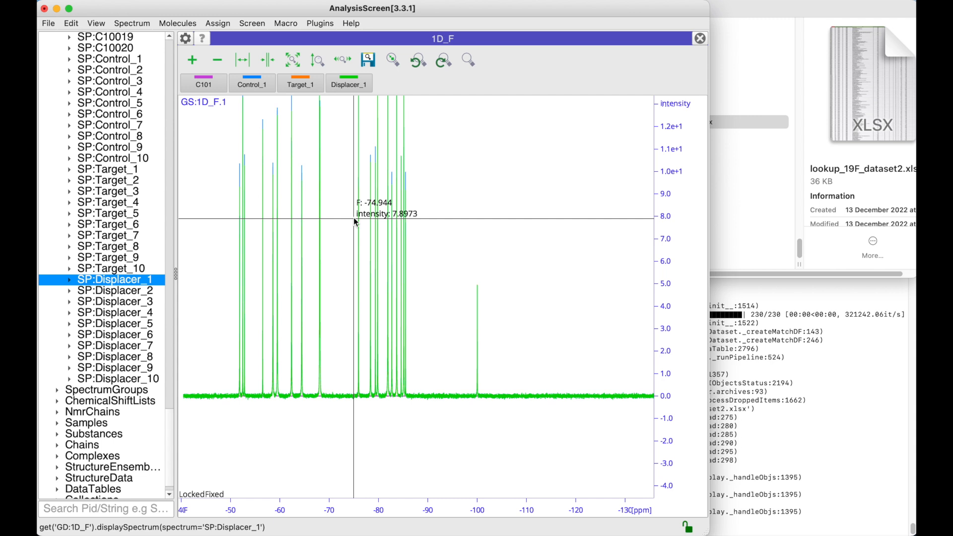
# - Collapse the Spectra branch of the project tree and expand the SpectrumGroups branch
pyautogui.scroll(20, 110, 173)
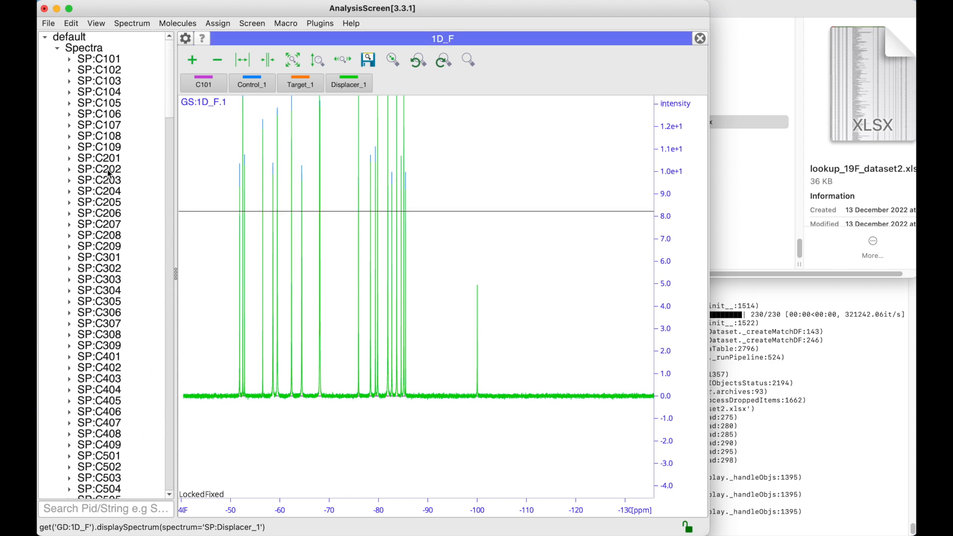
pyautogui.click(57, 48)
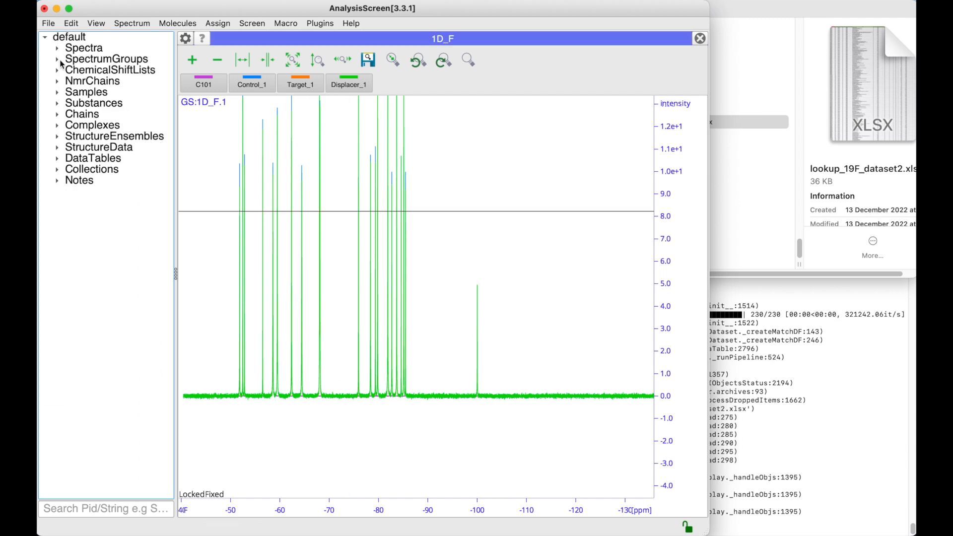
pyautogui.click(57, 59)
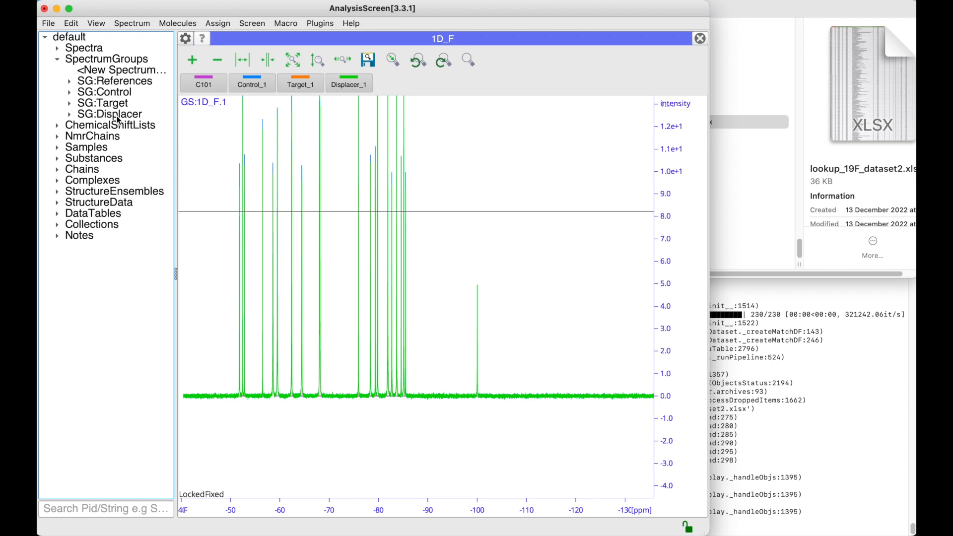
# - Examine the advanced properties of substance C1001, cancel its editor and collapse the Substances branch
pyautogui.click(57, 159)
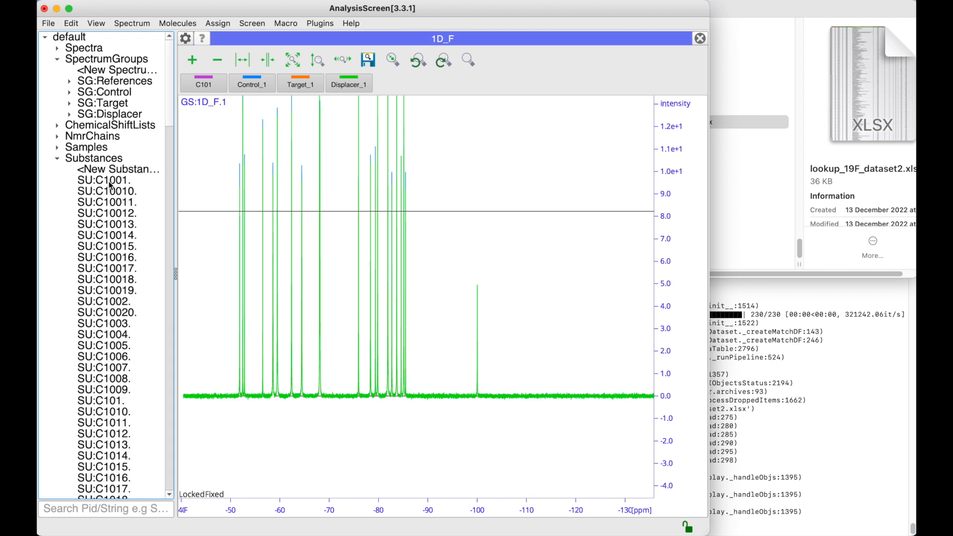
pyautogui.click(108, 184)
pyautogui.doubleClick(108, 183)
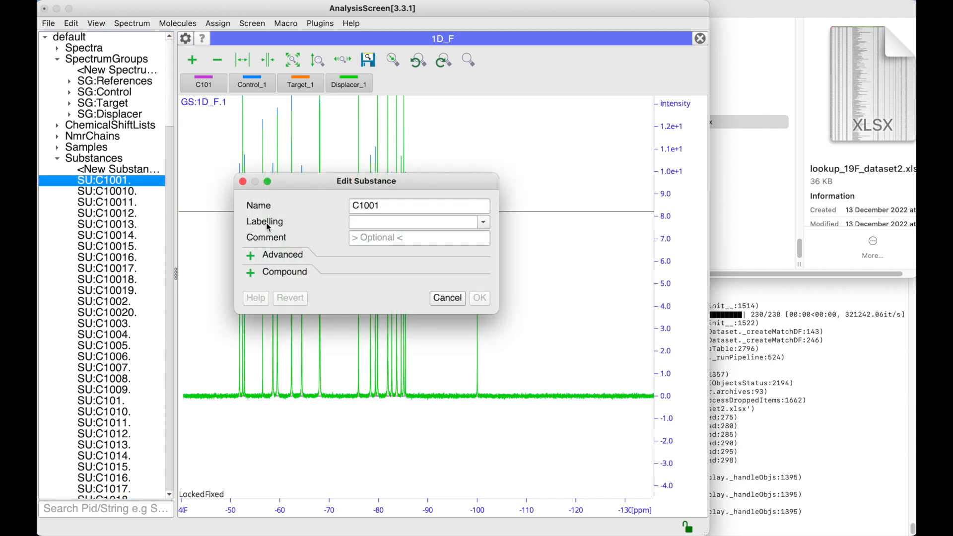
pyautogui.click(251, 257)
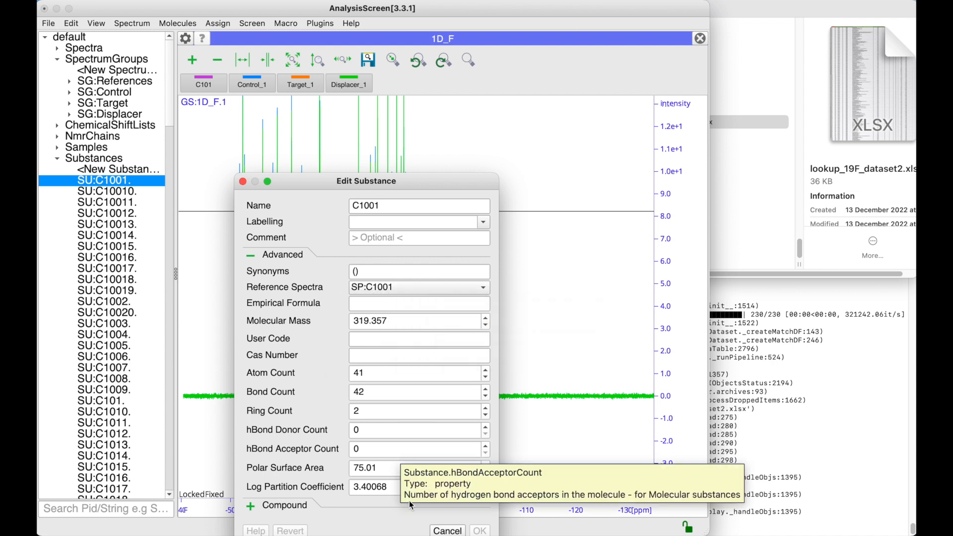
pyautogui.click(447, 530)
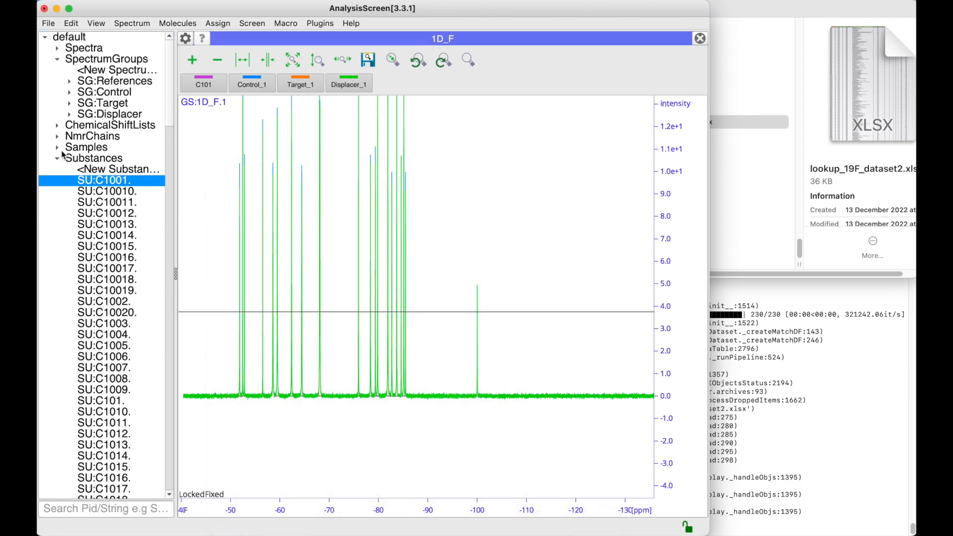
pyautogui.click(57, 158)
# - Open the Screening Pipeline module below the spectrum display, widen the program window and give the pipeline more height
pyautogui.moveTo(388, 210); pyautogui.dragTo(409, 272)
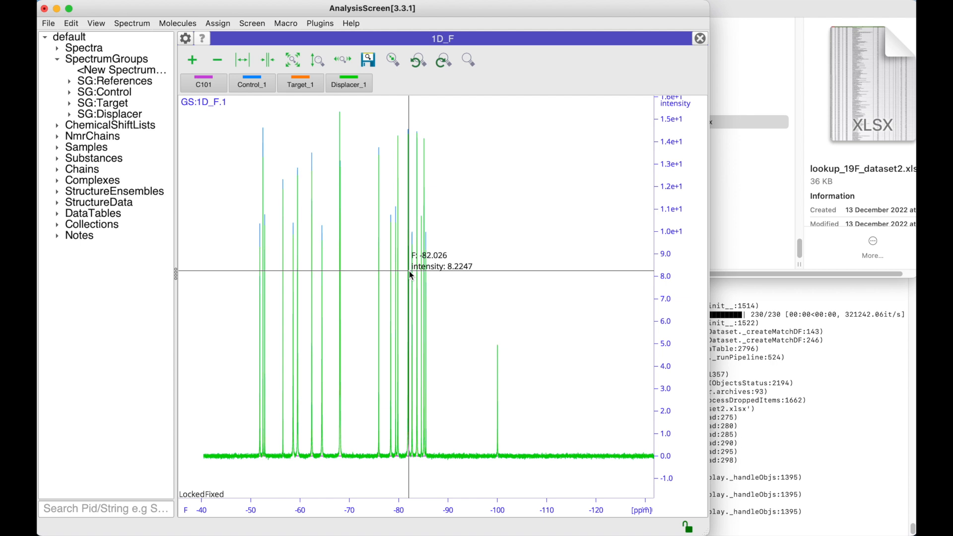
pyautogui.click(252, 23)
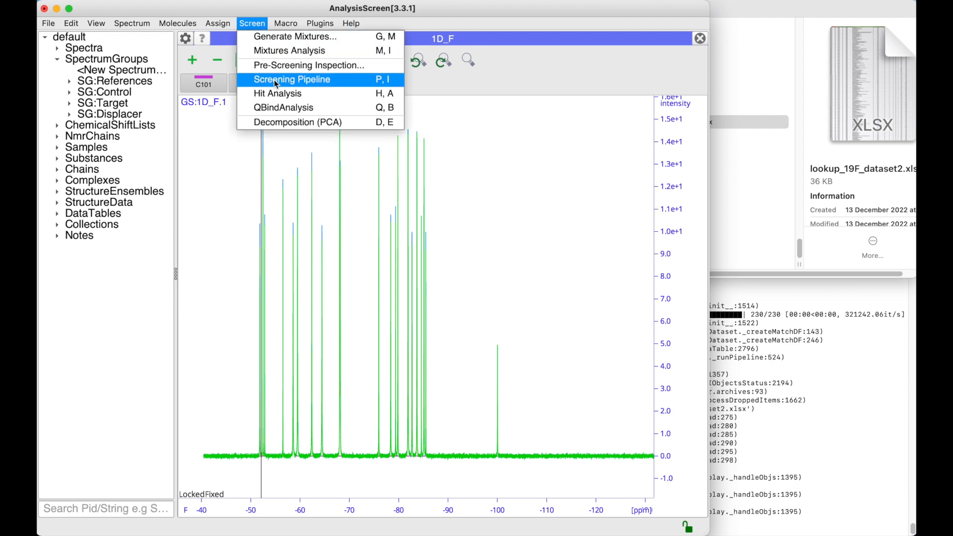
pyautogui.click(370, 82)
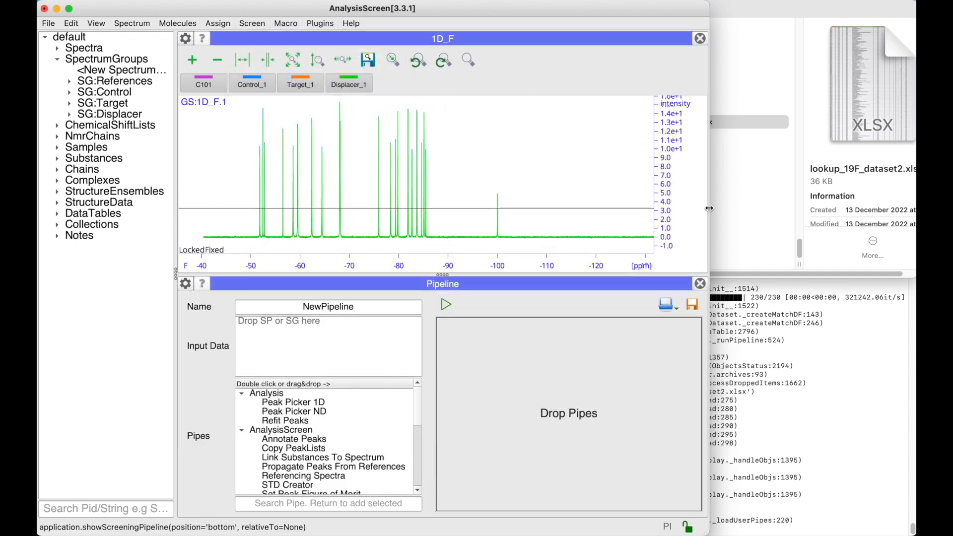
pyautogui.moveTo(709, 209); pyautogui.dragTo(888, 179)
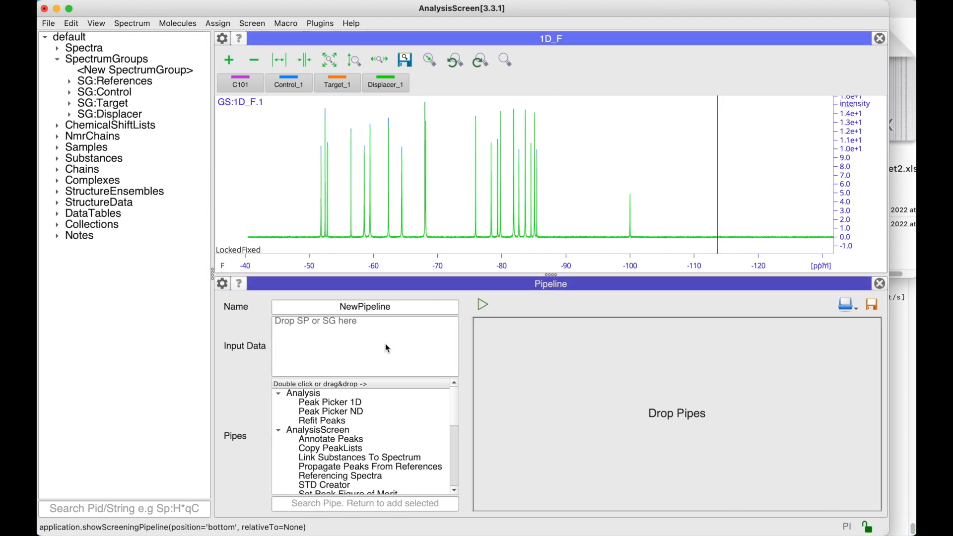
pyautogui.moveTo(551, 274); pyautogui.dragTo(550, 212)
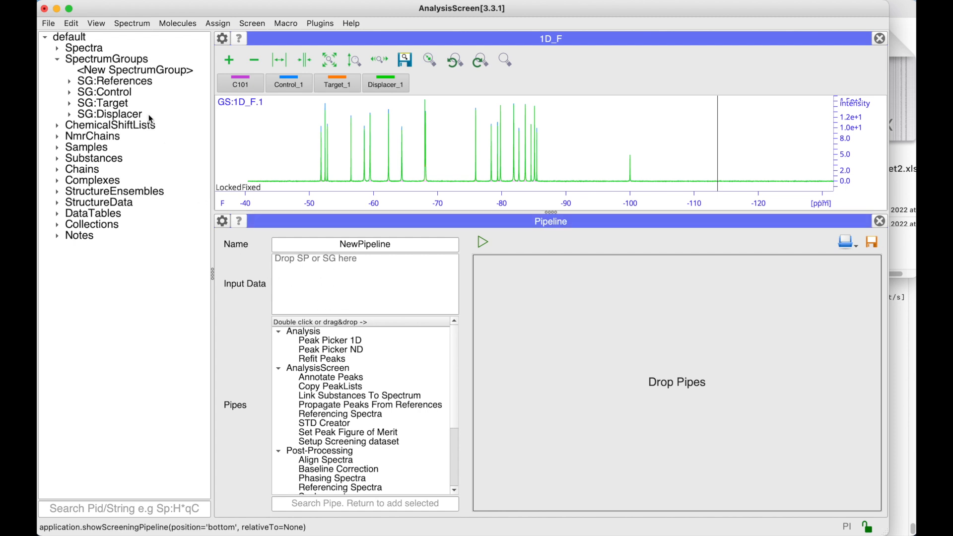
# - Use the References spectrum group as pipeline input and add a Peak Picking Thresholds pipe in Manual mode
pyautogui.moveTo(113, 87); pyautogui.dragTo(337, 296)
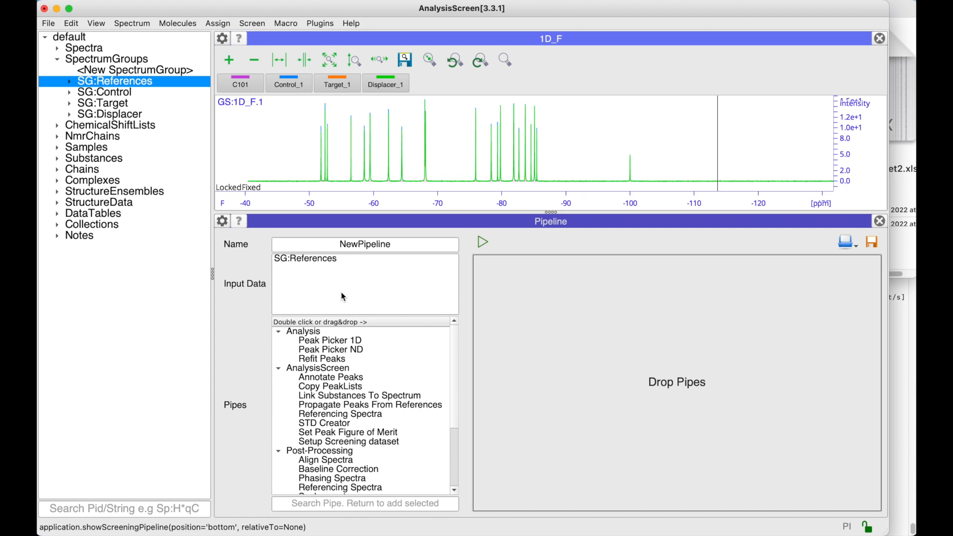
pyautogui.scroll(-5, 396, 441)
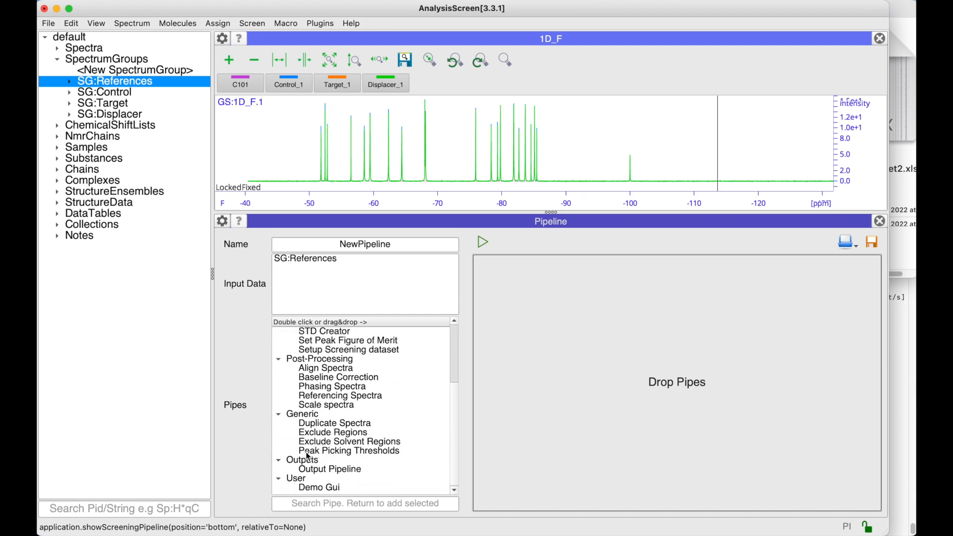
pyautogui.doubleClick(364, 451)
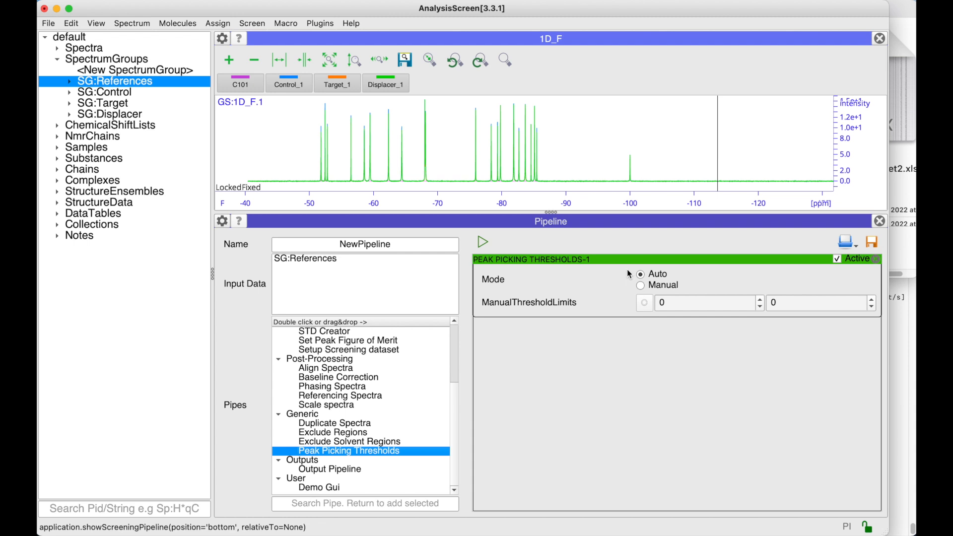
pyautogui.click(640, 286)
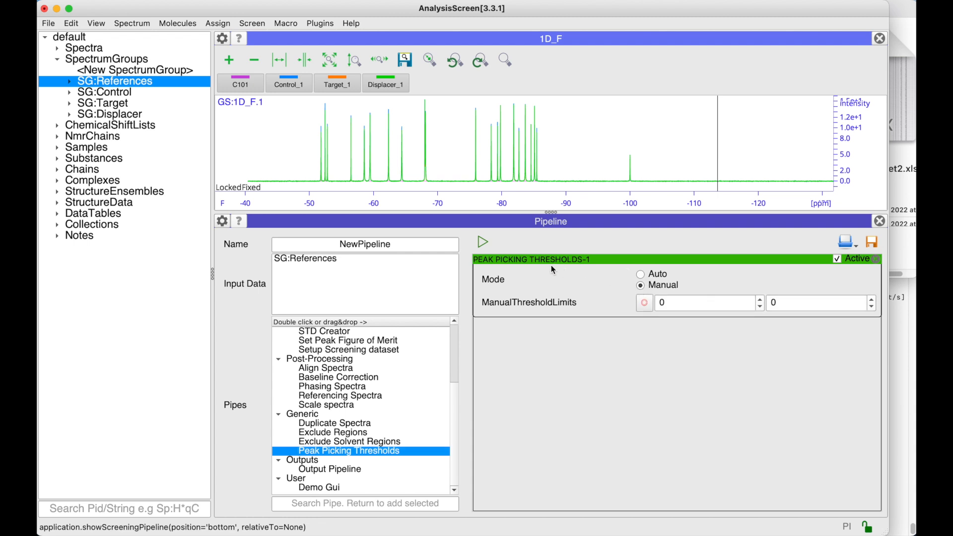
# - Hide the Control_1, Target_1 and Displacer_1 spectra so that only C101 is displayed around its peak
pyautogui.click(305, 83)
pyautogui.click(337, 83)
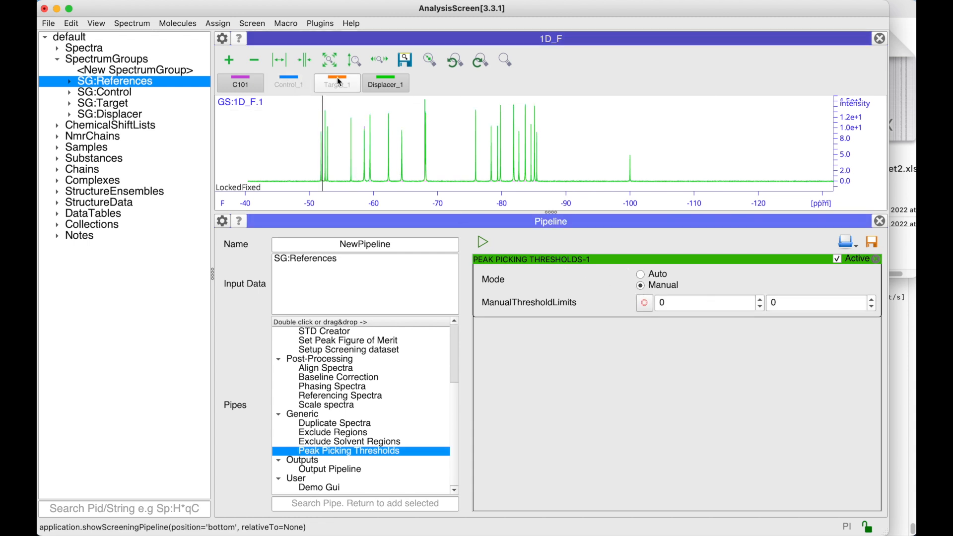
pyautogui.click(386, 83)
pyautogui.moveTo(449, 137); pyautogui.dragTo(590, 107)
pyautogui.scroll(4, 517, 127)
pyautogui.scroll(4, 527, 116)
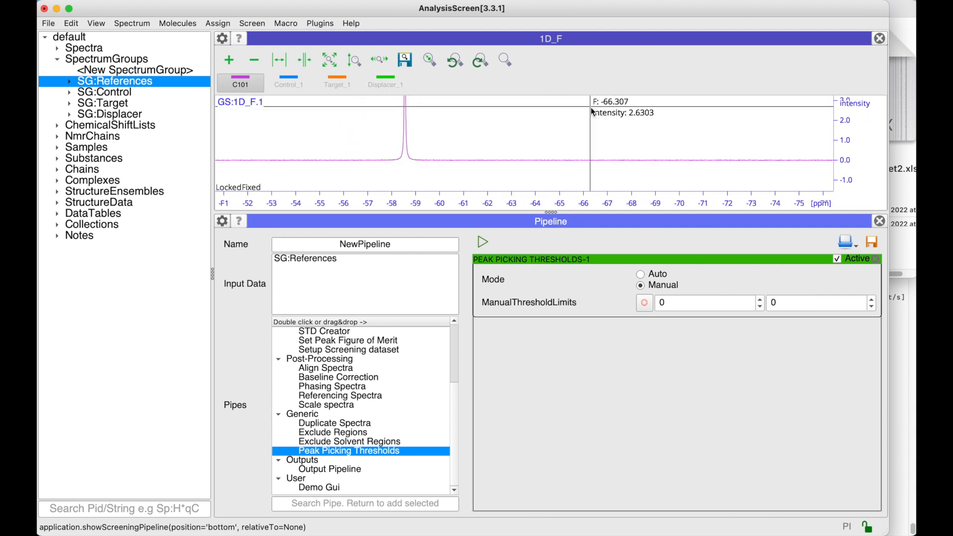
# - Mark the manual threshold limits graphically around the C101 baseline, from about -0.92 to 1.08
pyautogui.click(643, 303)
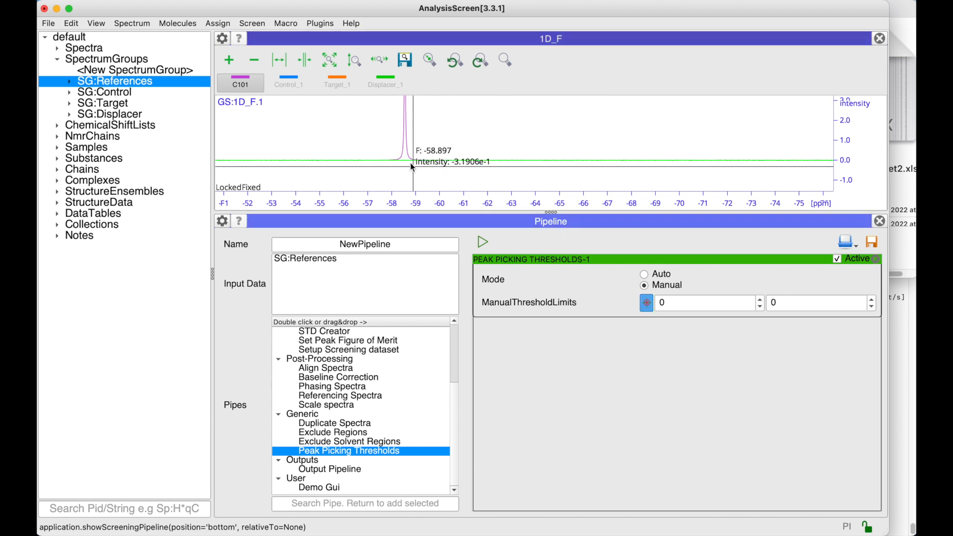
pyautogui.moveTo(407, 158); pyautogui.dragTo(415, 183)
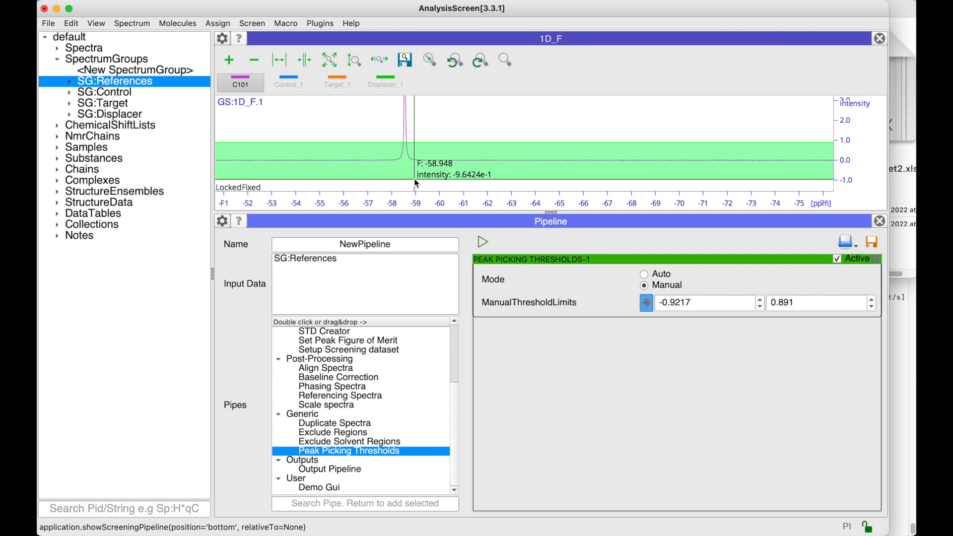
pyautogui.moveTo(419, 143); pyautogui.dragTo(420, 139)
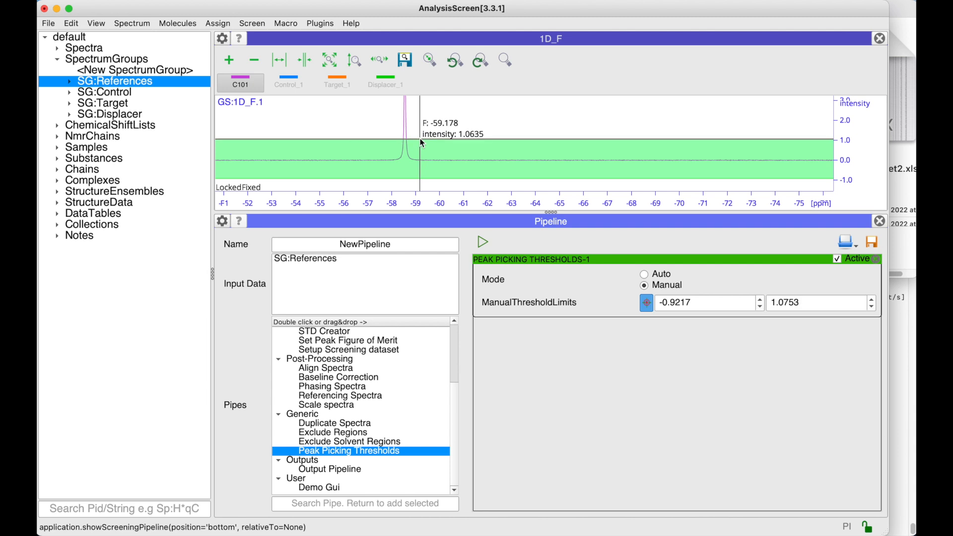
# - Set the manual threshold limits to -1 and 1, and turn off their graphical selection in the spectrum display
pyautogui.moveTo(691, 303); pyautogui.dragTo(650, 305)
pyautogui.write('-1')
pyautogui.doubleClick(817, 301)
pyautogui.press('BackSpace')
pyautogui.press('BackSpace')
pyautogui.press('BackSpace')
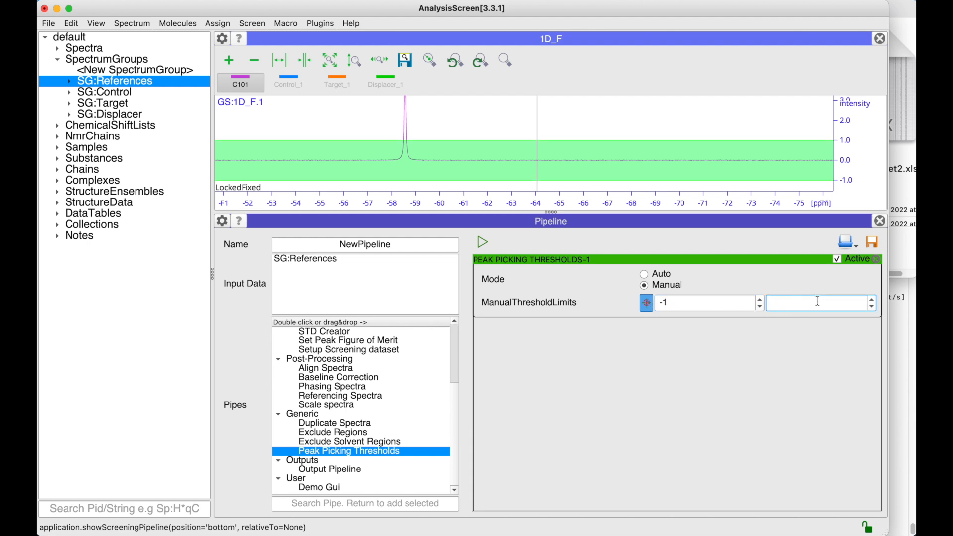
pyautogui.write('1')
pyautogui.click(645, 302)
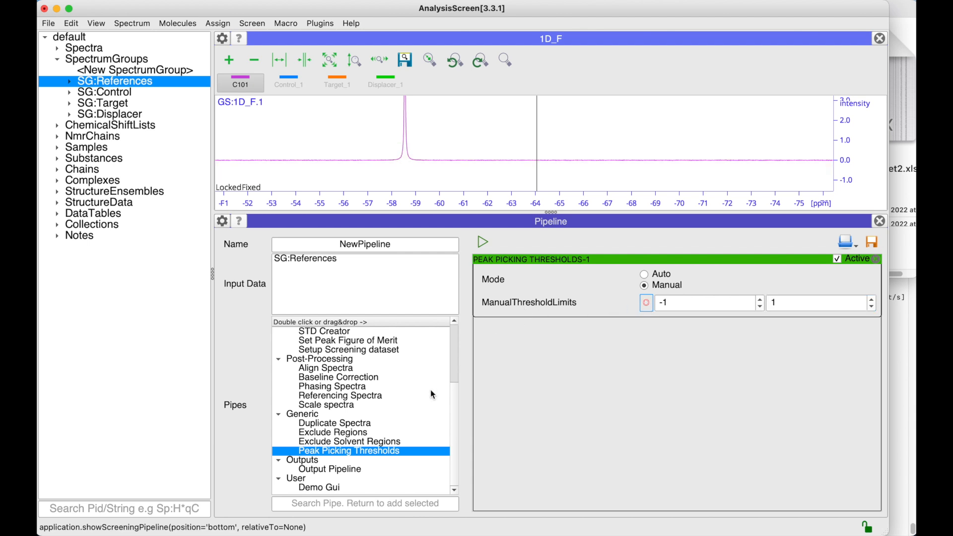
# - Add a Peak Picker 1D pipe and an Annotate Peaks pipe below the Peak Picking Thresholds pipe
pyautogui.scroll(4, 381, 380)
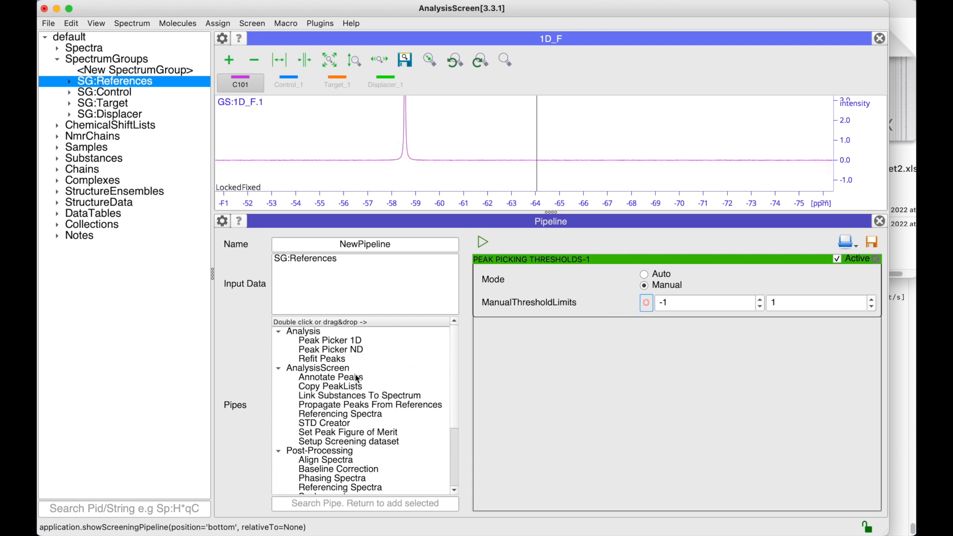
pyautogui.click(308, 345)
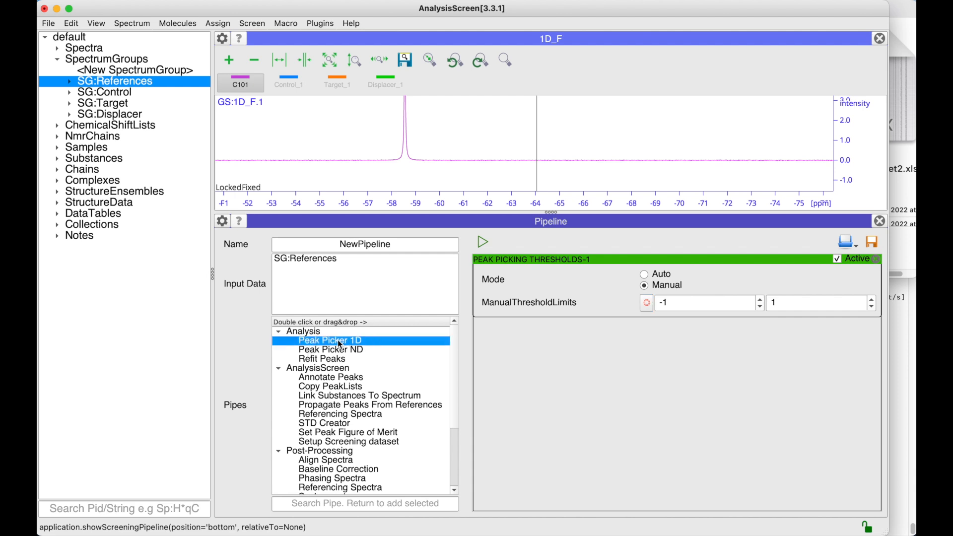
pyautogui.moveTo(339, 344); pyautogui.dragTo(552, 327)
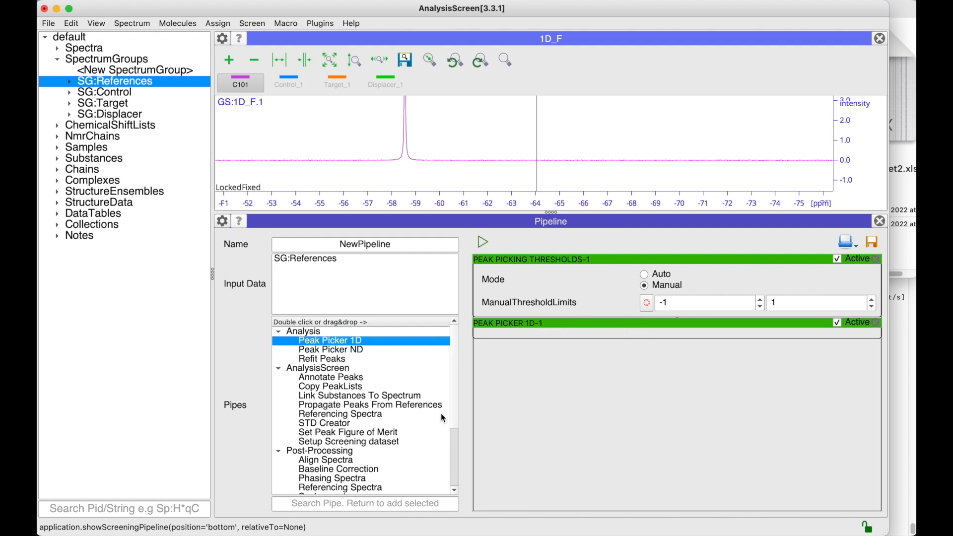
pyautogui.click(332, 378)
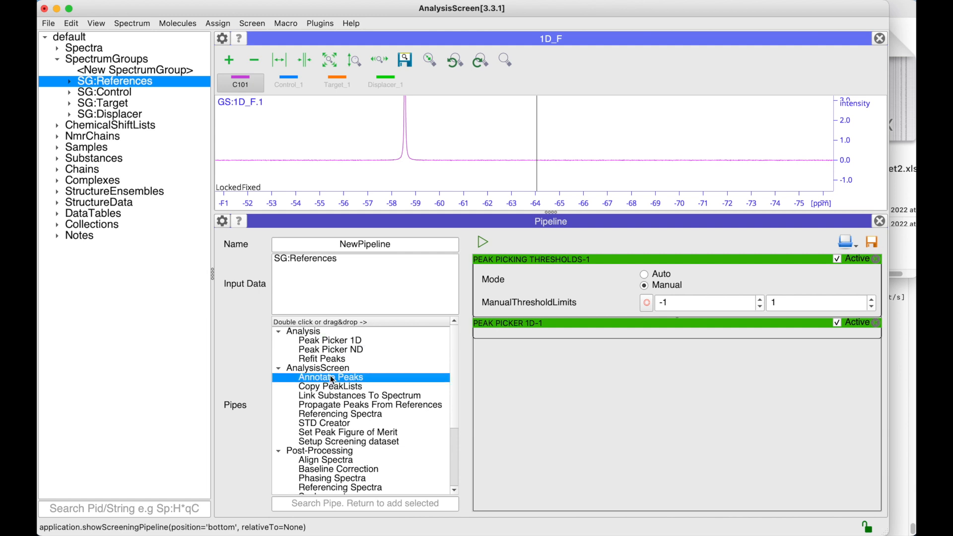
pyautogui.doubleClick(322, 378)
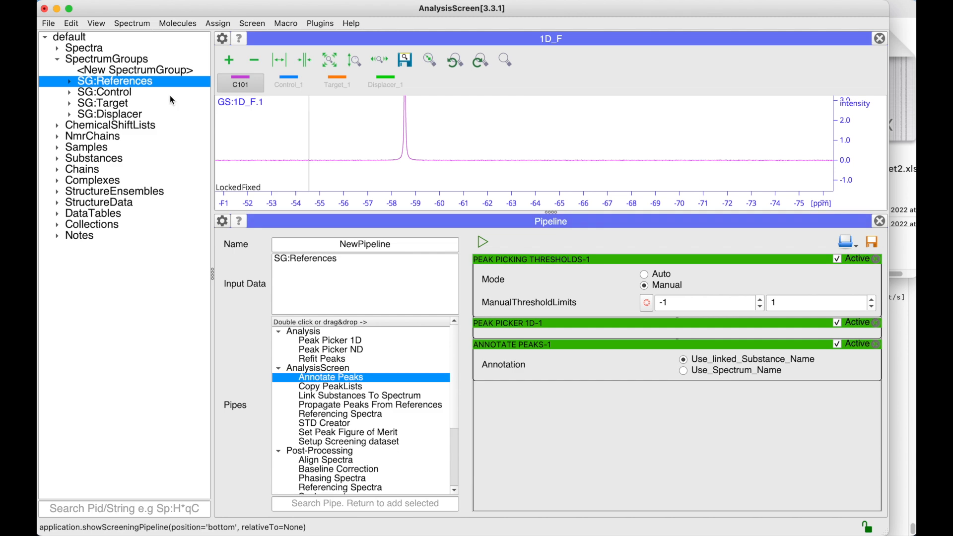
# - Check the peak label option under Peak Symbols in the Peaks preferences, and leave the preferences without changes
pyautogui.click(48, 24)
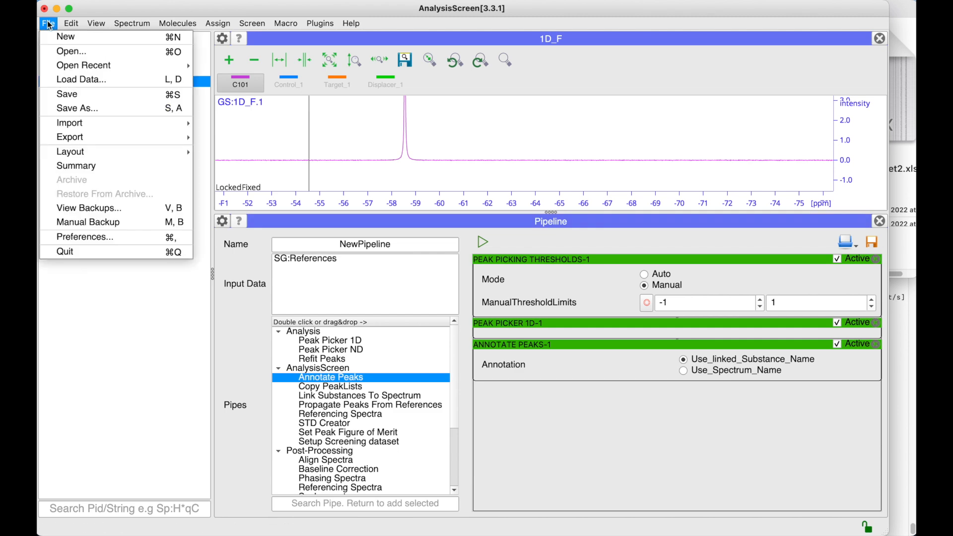
pyautogui.click(97, 238)
pyautogui.click(377, 41)
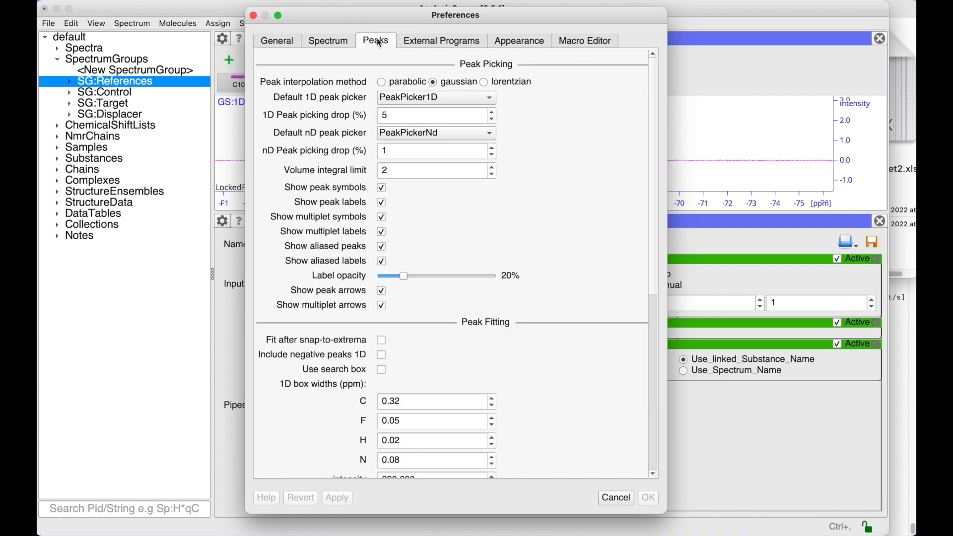
pyautogui.scroll(-6, 365, 253)
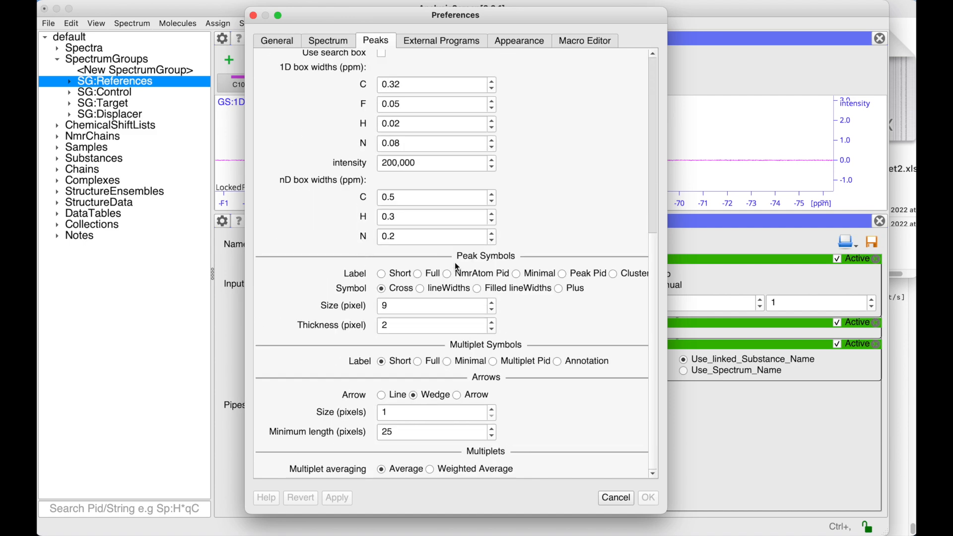
pyautogui.hscroll(3, 394, 276)
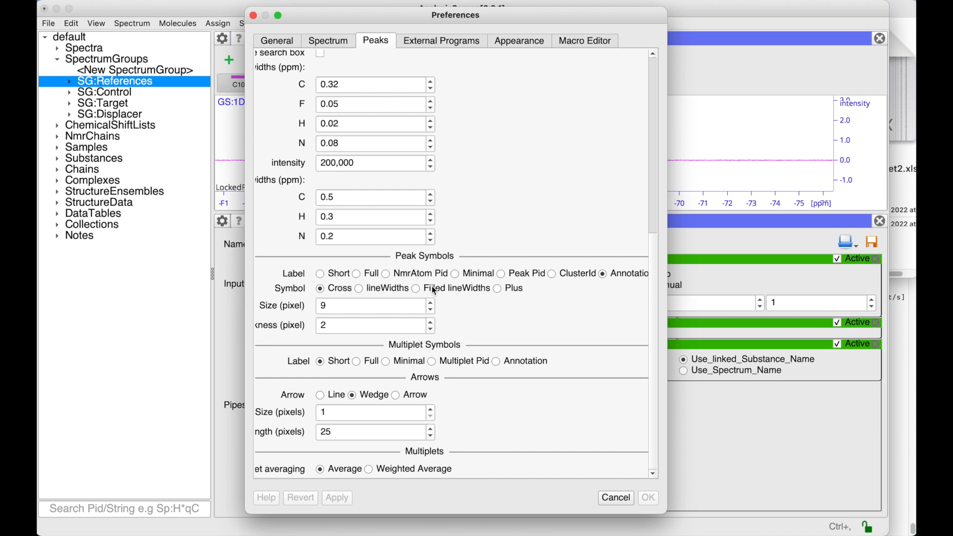
pyautogui.hscroll(2, 642, 281)
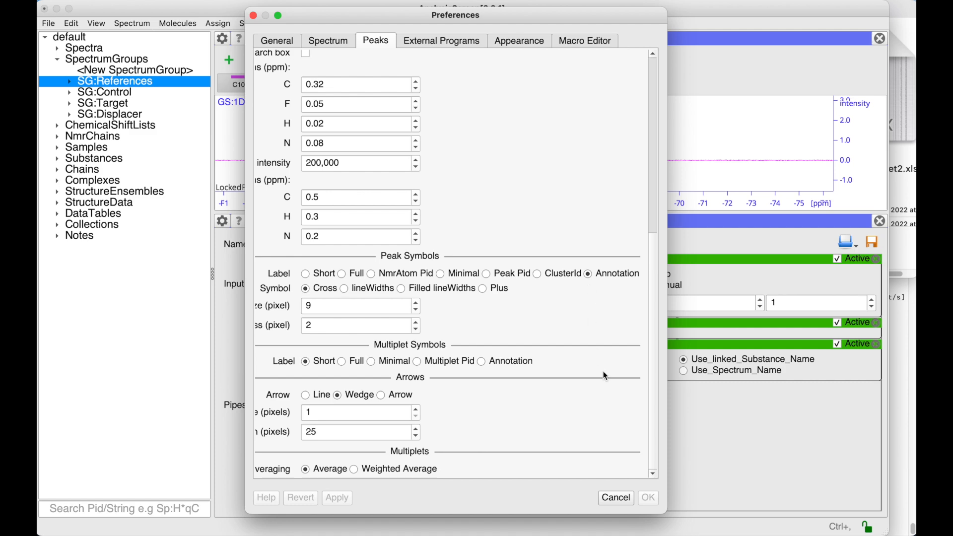
pyautogui.click(615, 498)
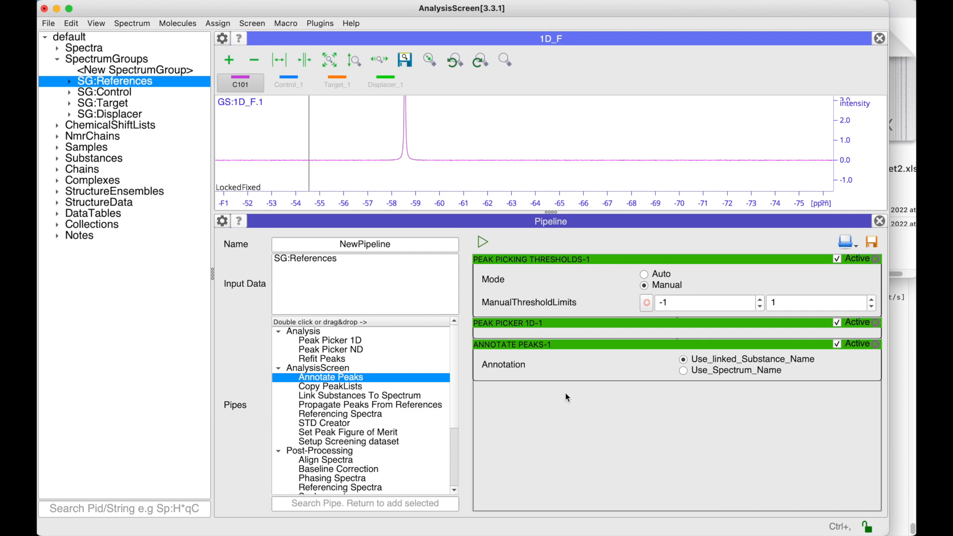
# - Run the pipeline on the references, shrink the window to reveal the terminal log, and fit the annotated C101 peak in a taller display
pyautogui.click(481, 243)
pyautogui.moveTo(885, 519); pyautogui.dragTo(875, 476)
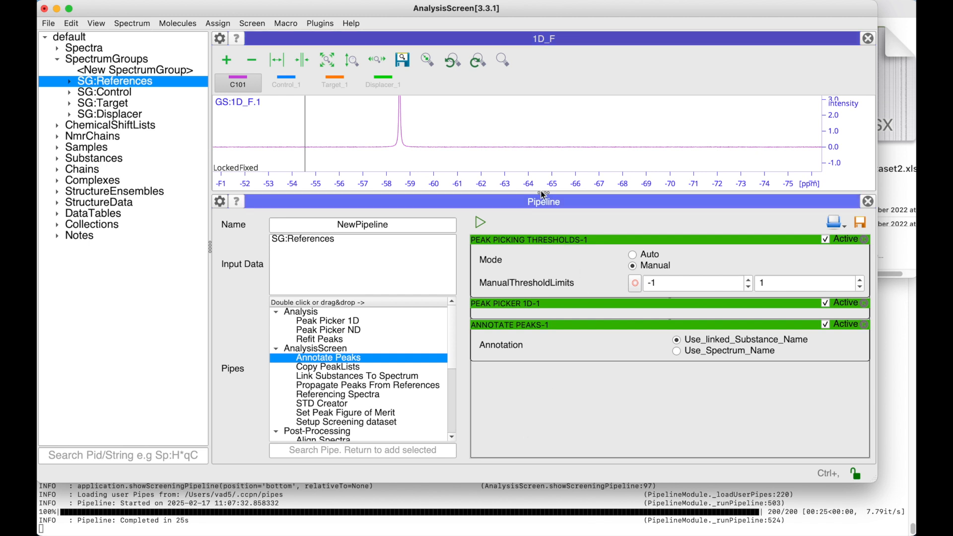
pyautogui.moveTo(542, 192); pyautogui.dragTo(541, 219)
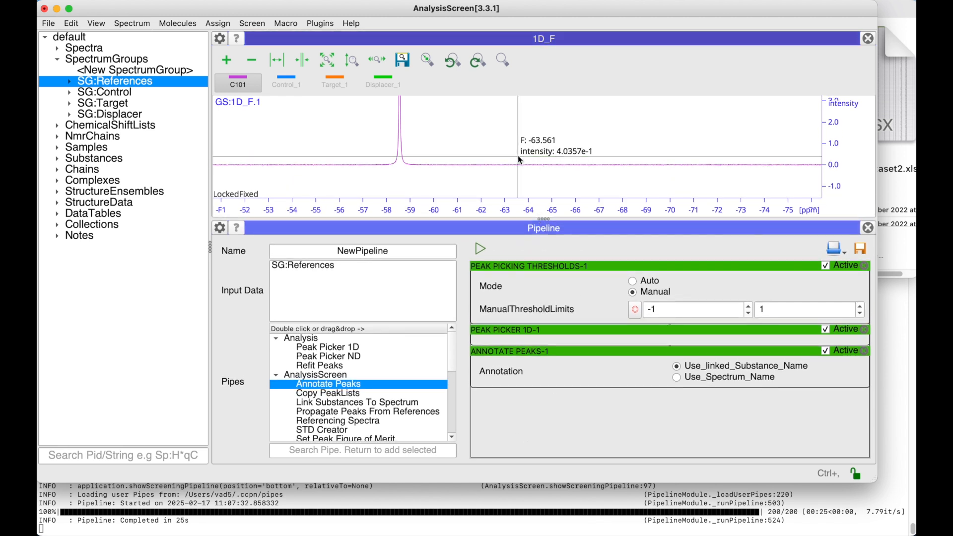
pyautogui.scroll(-3, 520, 160)
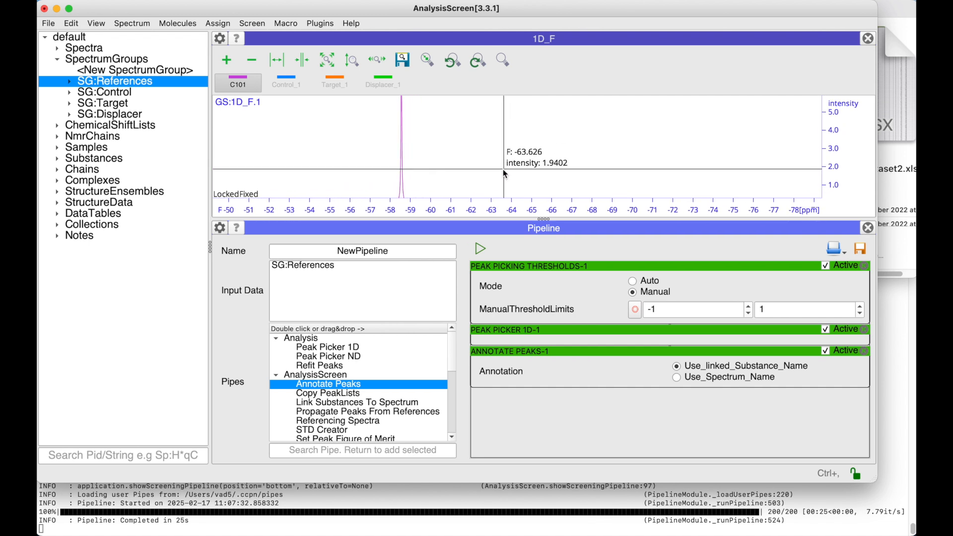
pyautogui.click(352, 60)
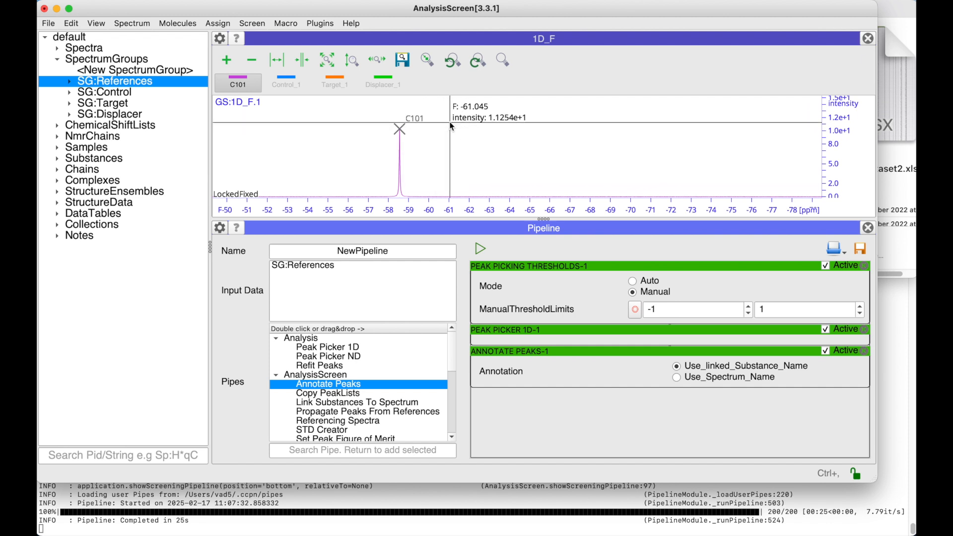
# - Remove all pipes from the pipeline and add the Control, Target and Displacer spectrum groups to its input data
pyautogui.rightClick(661, 266)
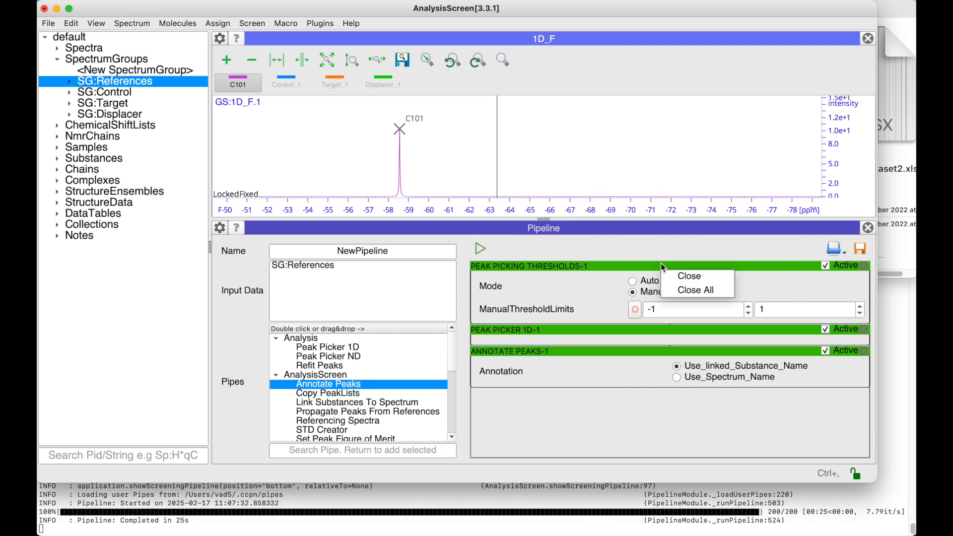
pyautogui.click(680, 291)
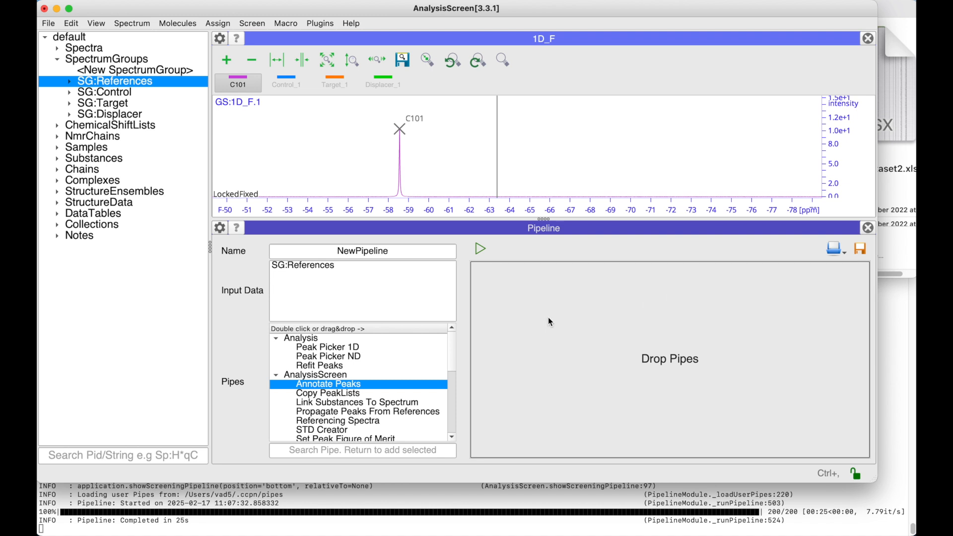
pyautogui.click(119, 94)
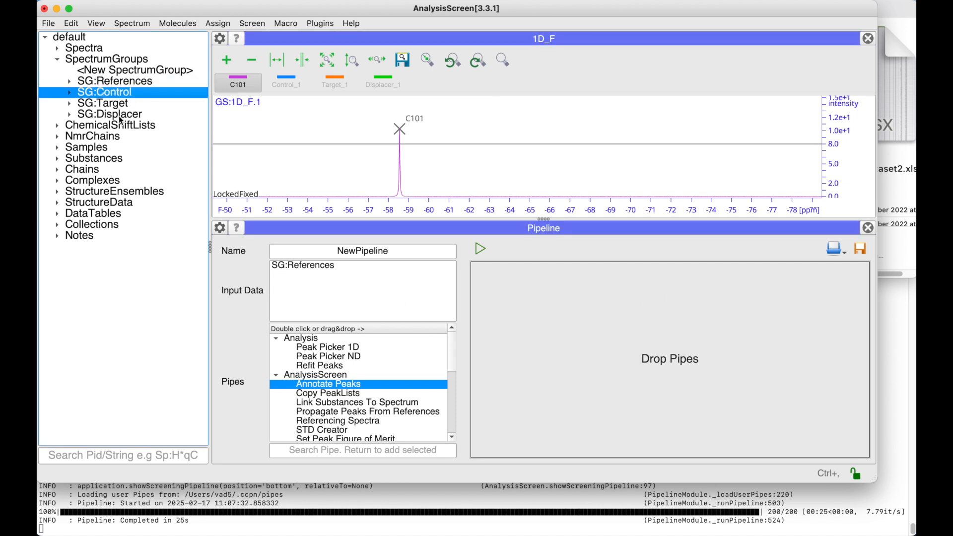
pyautogui.keyDown('shift'); pyautogui.click(120, 116); pyautogui.keyUp('shift')
pyautogui.moveTo(113, 109); pyautogui.dragTo(322, 307)
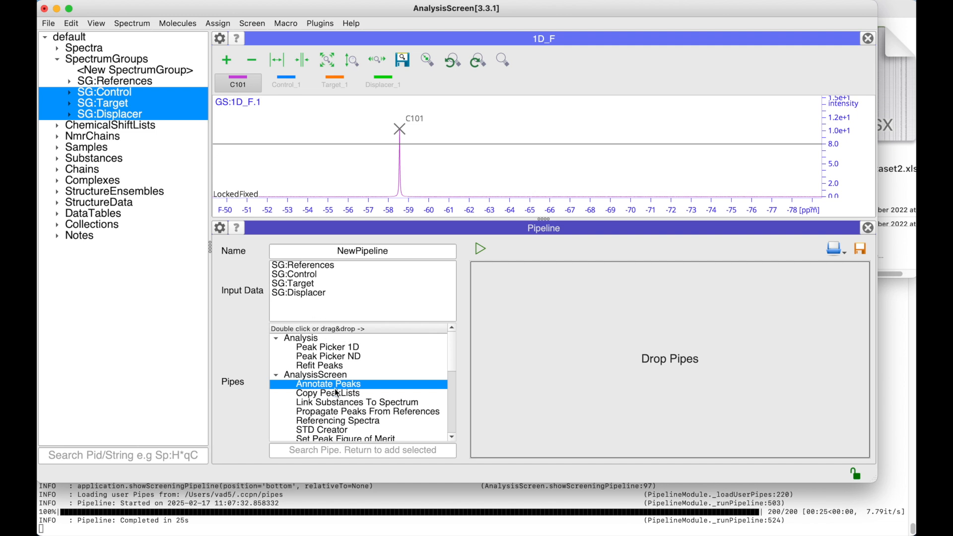
# - Add a Peak Picking Thresholds pipe in Auto mode, followed by a Propagate Peaks From References pipe
pyautogui.scroll(-3, 344, 375)
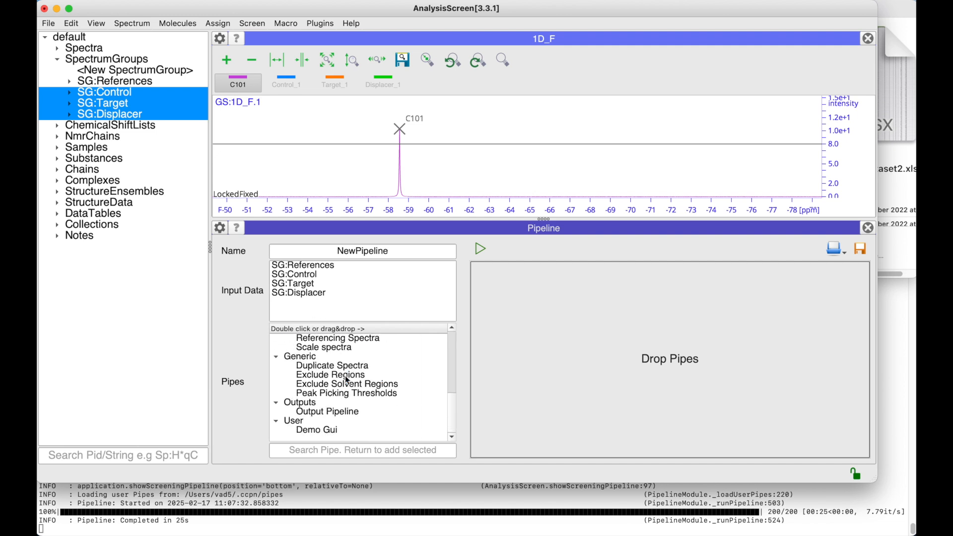
pyautogui.doubleClick(311, 394)
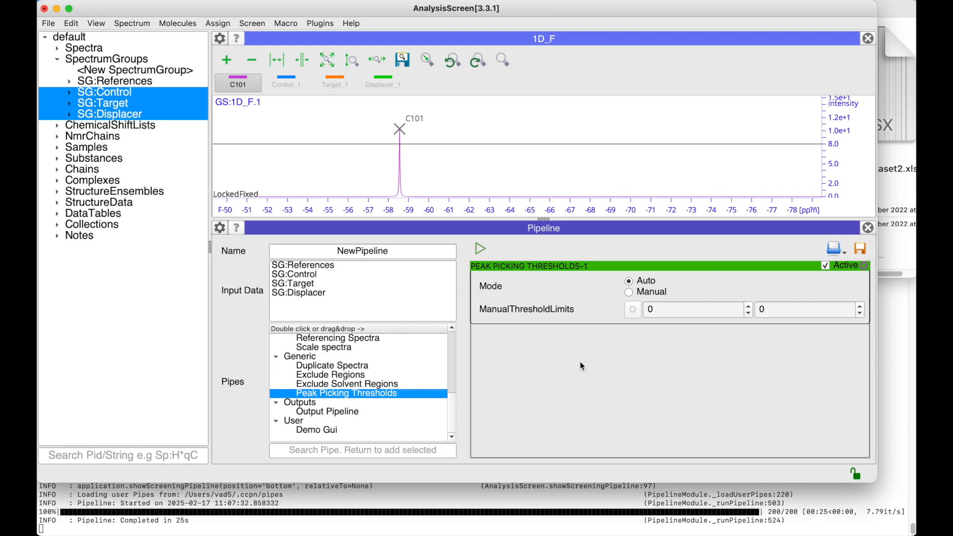
pyautogui.scroll(1, 357, 394)
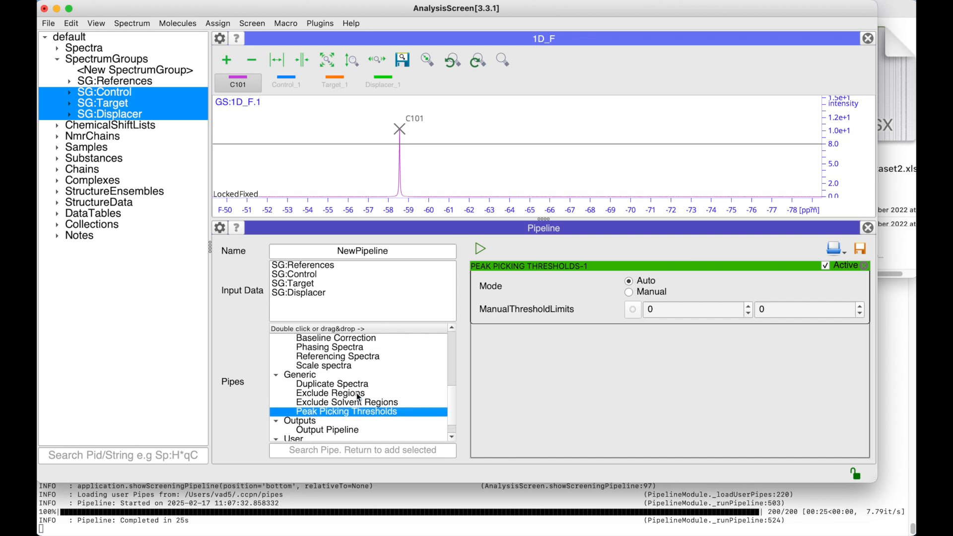
pyautogui.scroll(8, 358, 397)
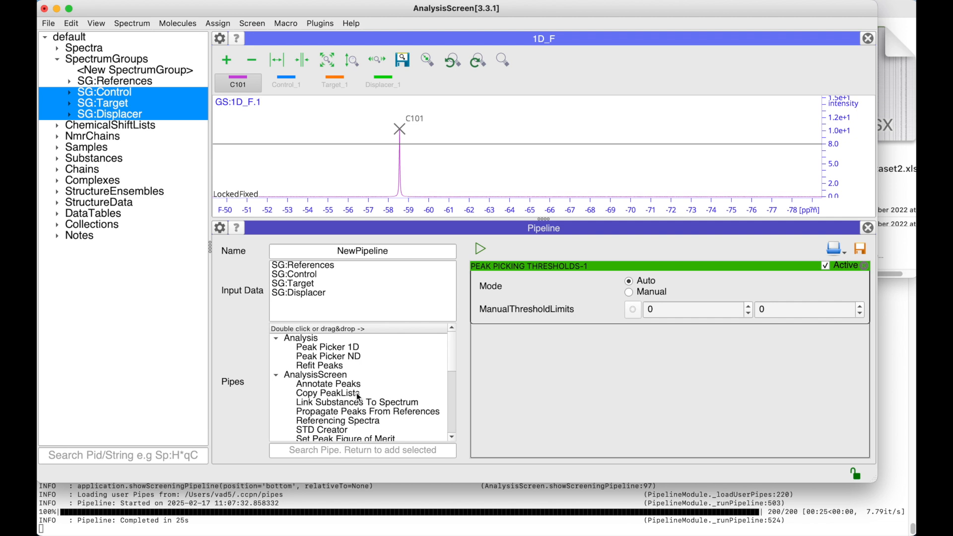
pyautogui.scroll(-1, 358, 397)
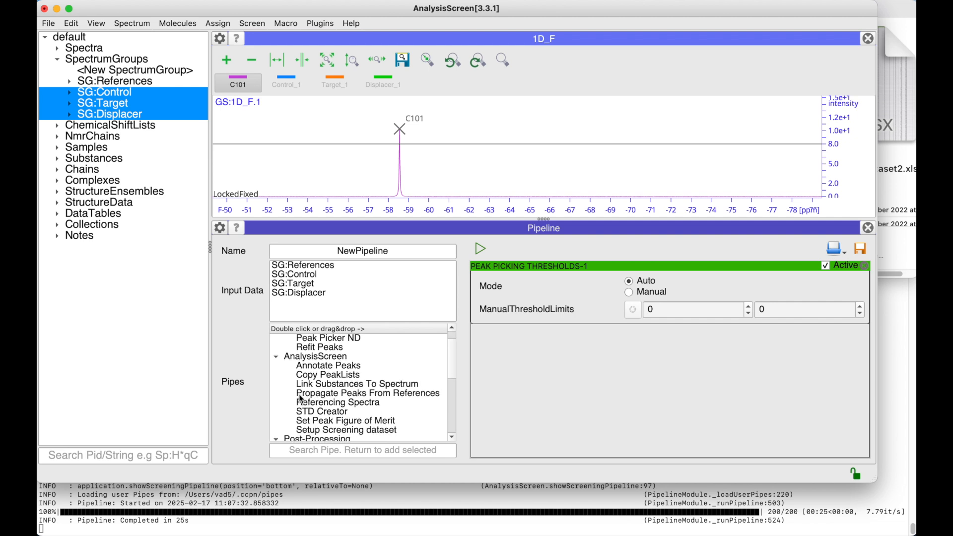
pyautogui.doubleClick(346, 394)
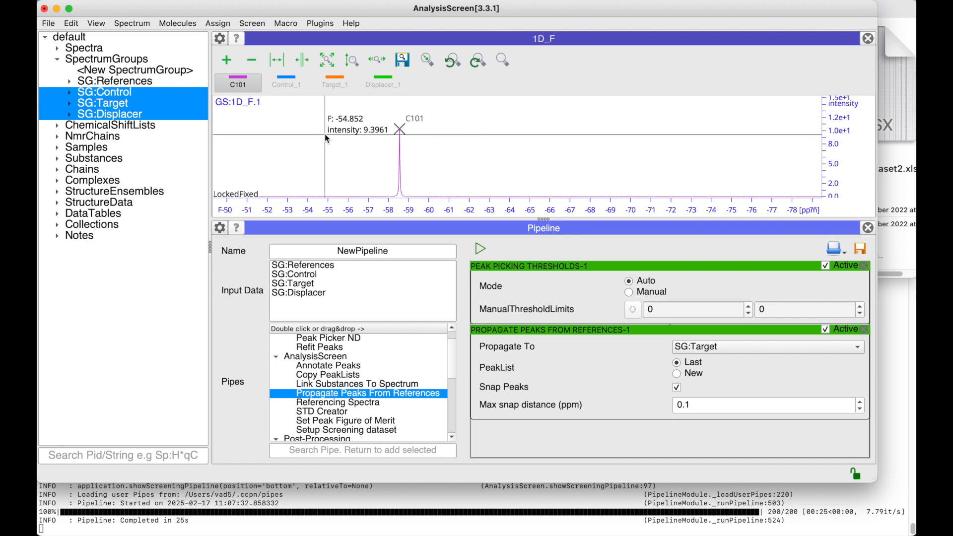
# - Display the Control_1 spectrum and set the reference peaks to propagate to SG:Control
pyautogui.click(286, 81)
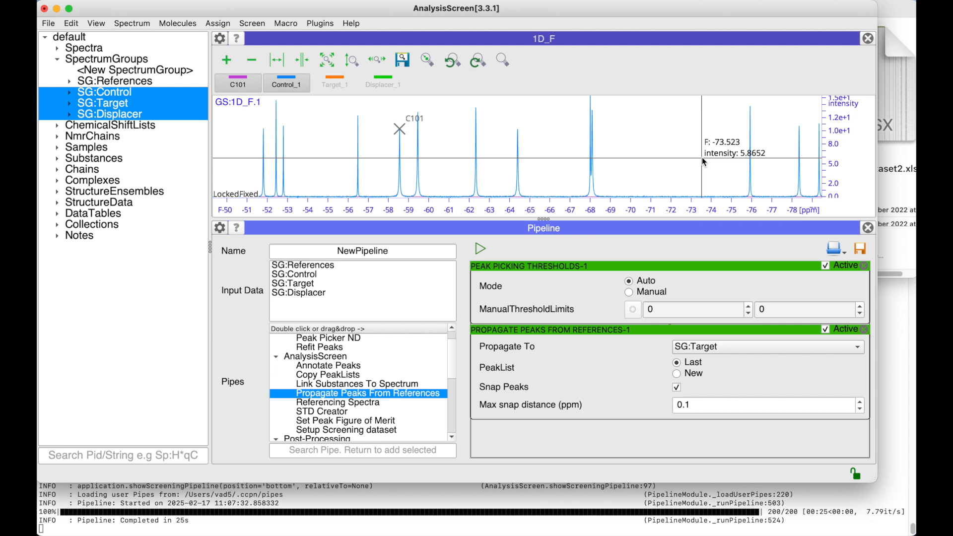
pyautogui.click(720, 348)
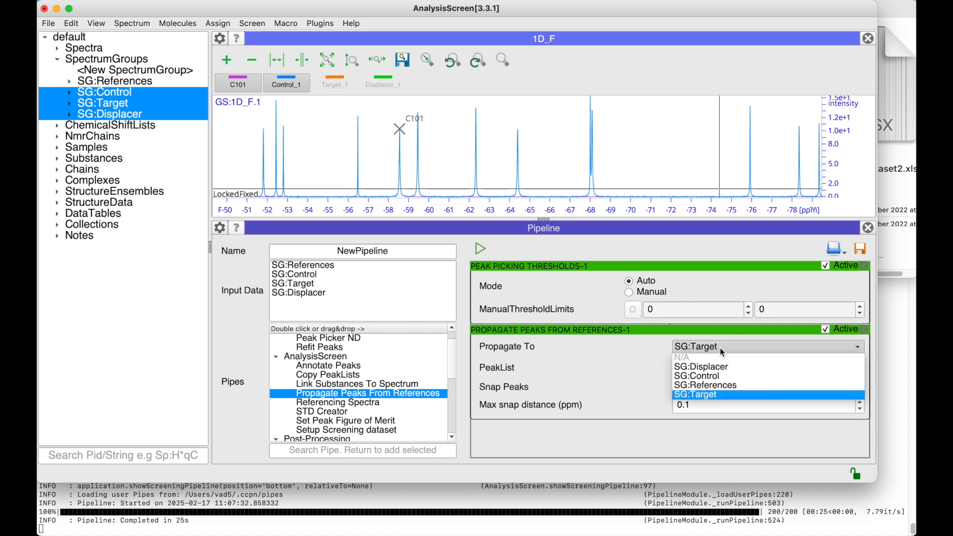
pyautogui.click(715, 376)
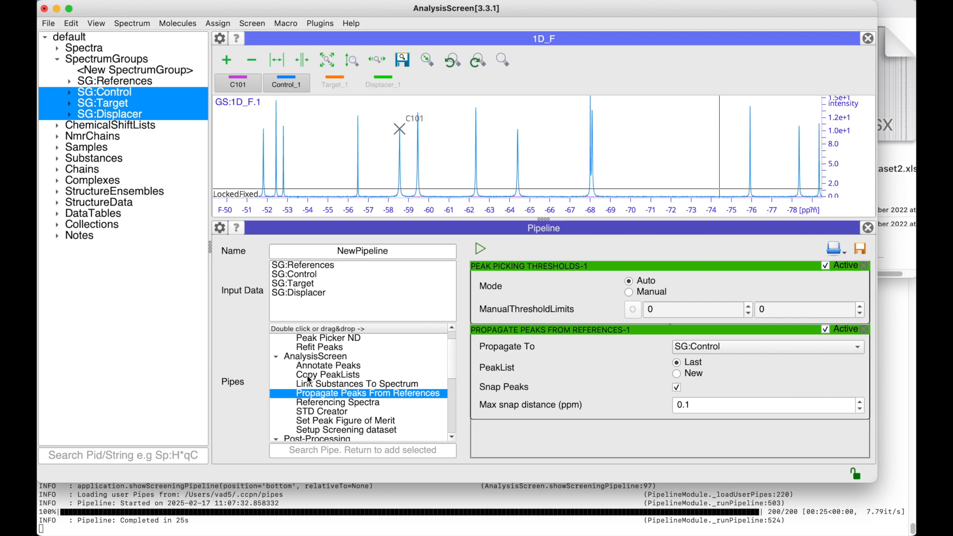
# - Add a Copy PeakLists pipe after the Propagate Peaks From References pipe and bring up its settings
pyautogui.click(333, 376)
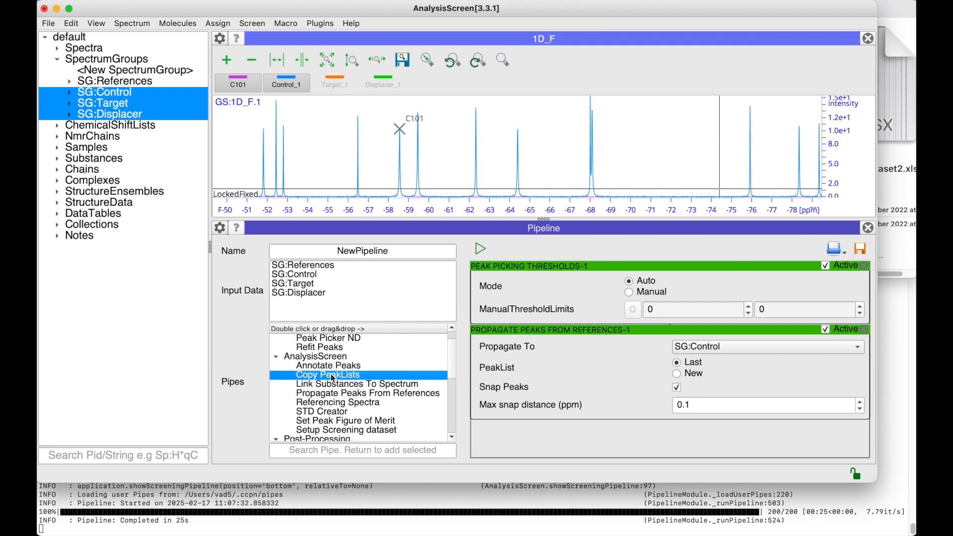
pyautogui.doubleClick(333, 376)
pyautogui.scroll(-5, 529, 370)
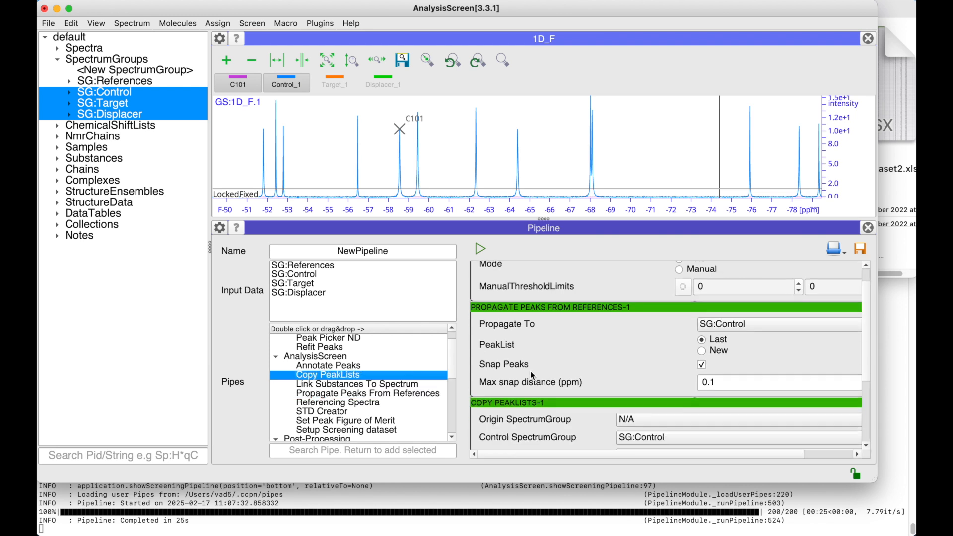
pyautogui.scroll(-3, 531, 373)
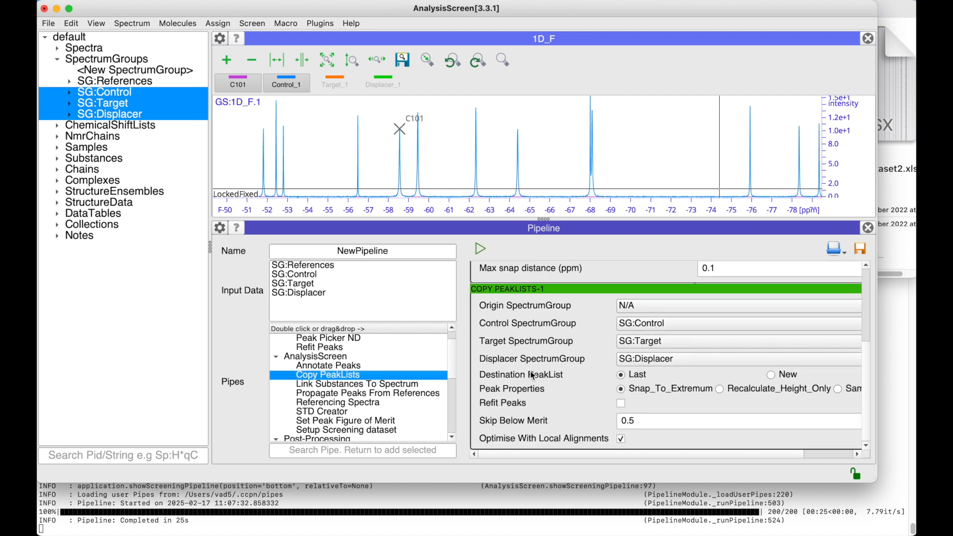
# - Display the Target_1 and Displacer_1 spectra, and set the Copy PeakLists origin group to SG:Control and its control group to N/A
pyautogui.click(328, 84)
pyautogui.click(381, 86)
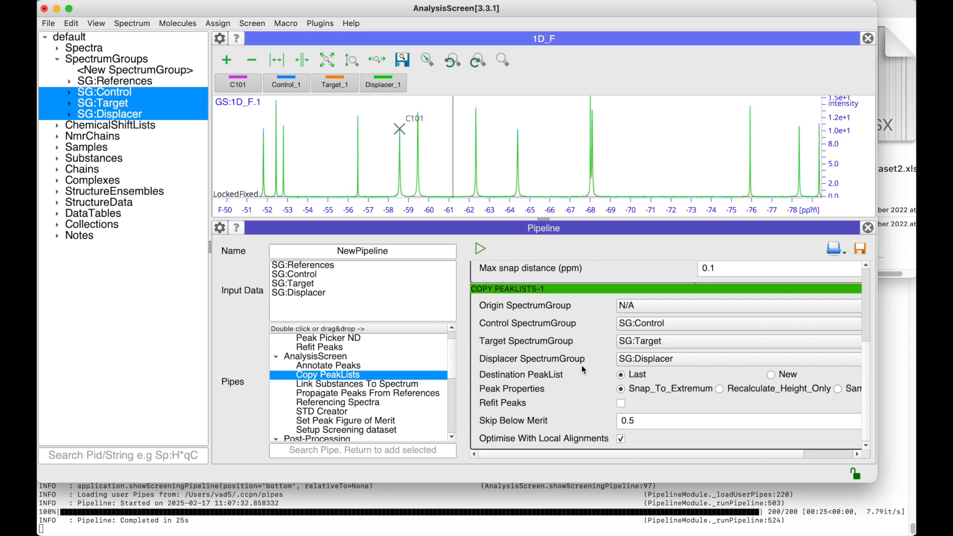
pyautogui.click(633, 307)
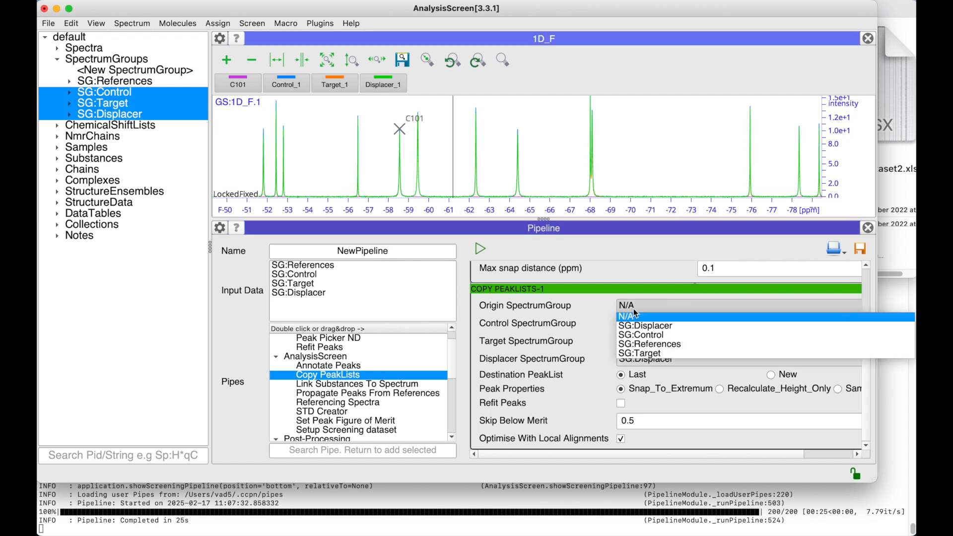
pyautogui.click(644, 336)
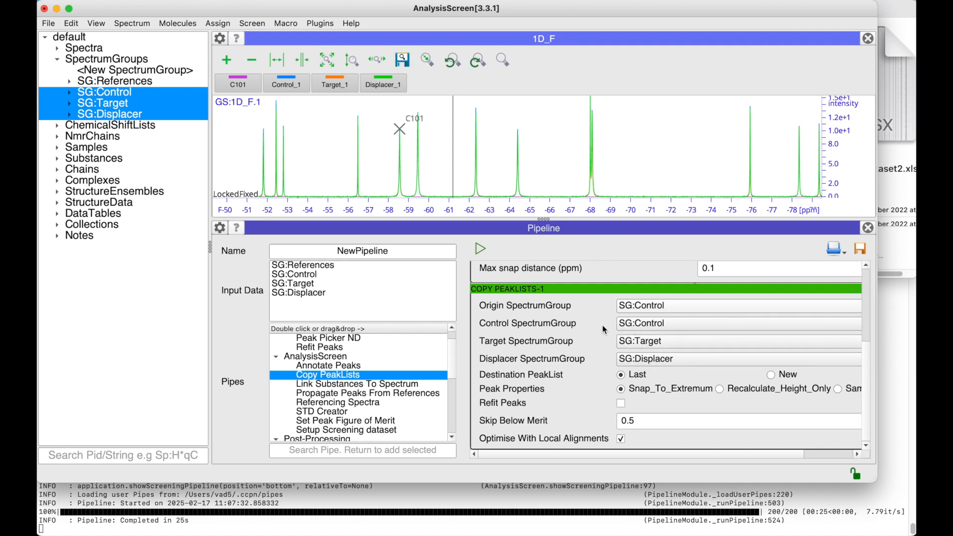
pyautogui.click(636, 325)
pyautogui.click(634, 334)
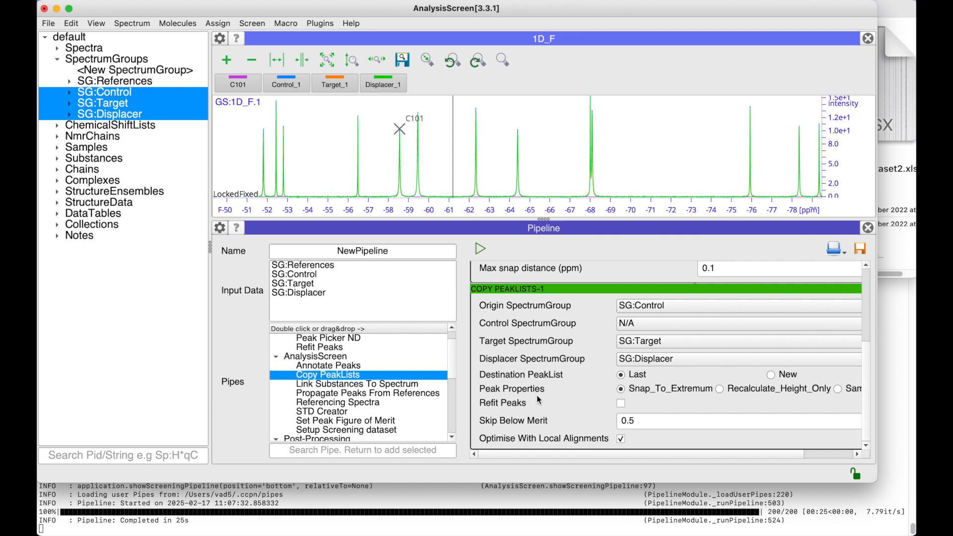
# - Add a Setup Screening dataset pipe after Copy PeakLists and set its origin spectrum group to SG:Control
pyautogui.scroll(-2, 439, 400)
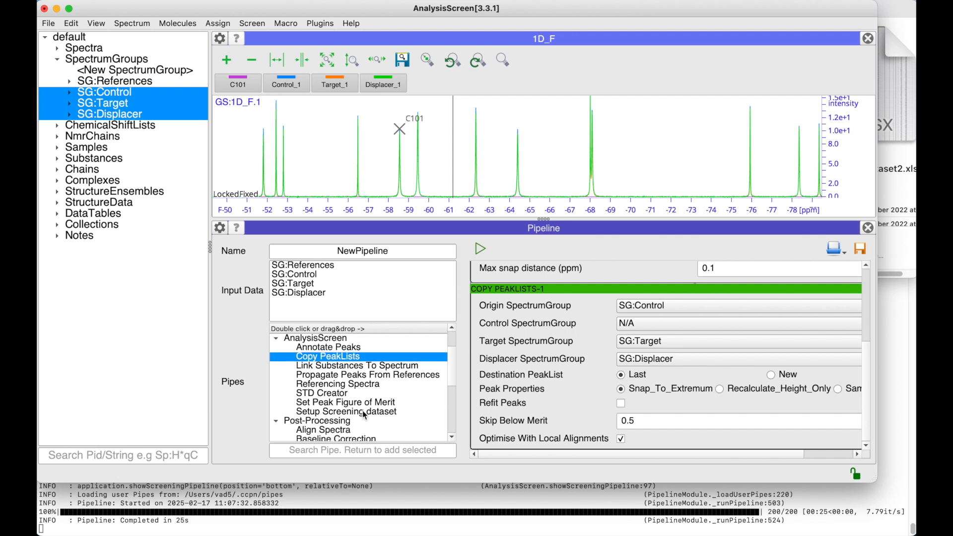
pyautogui.click(323, 412)
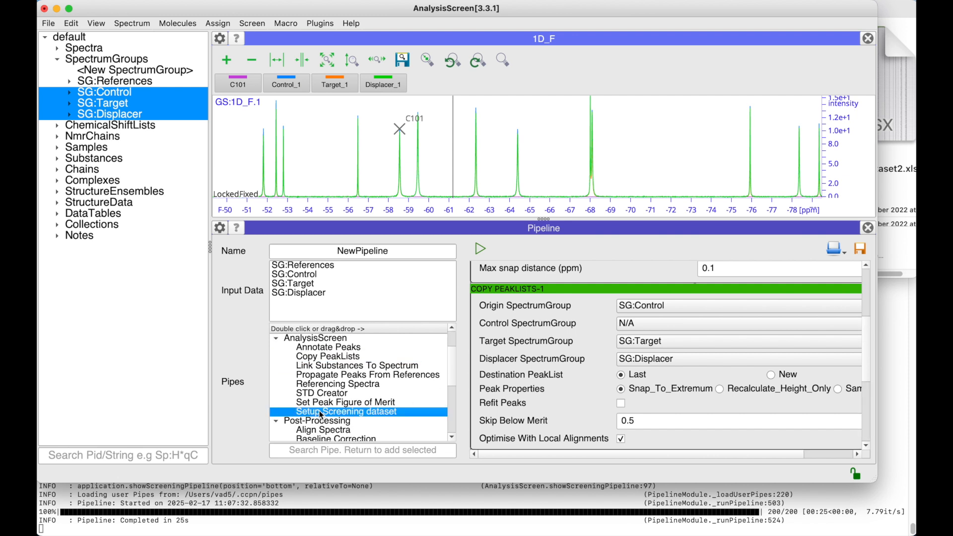
pyautogui.scroll(-5, 486, 381)
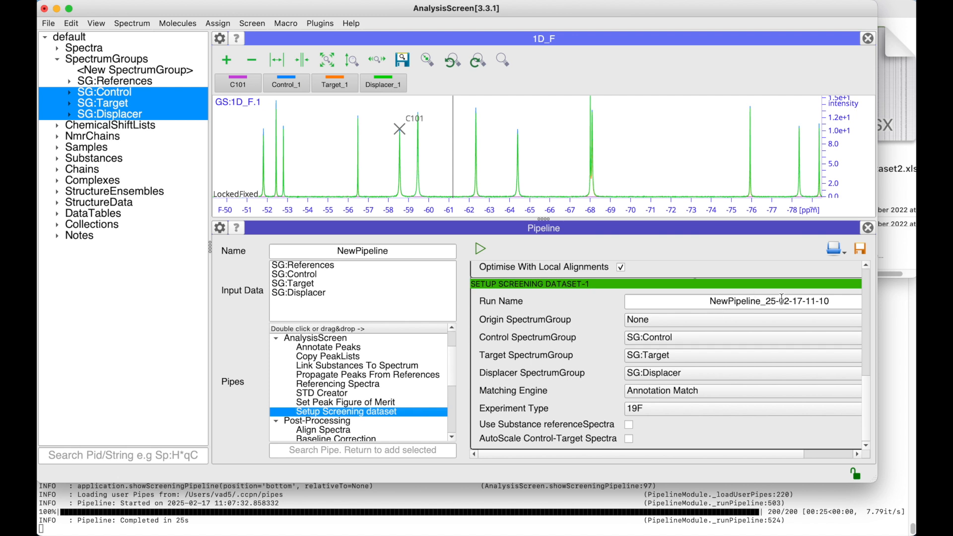
pyautogui.click(635, 323)
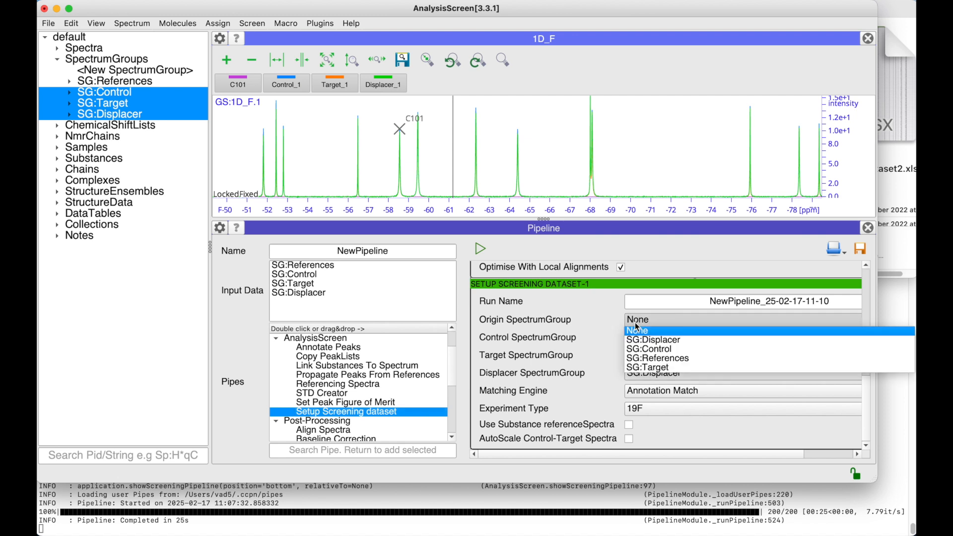
pyautogui.click(636, 349)
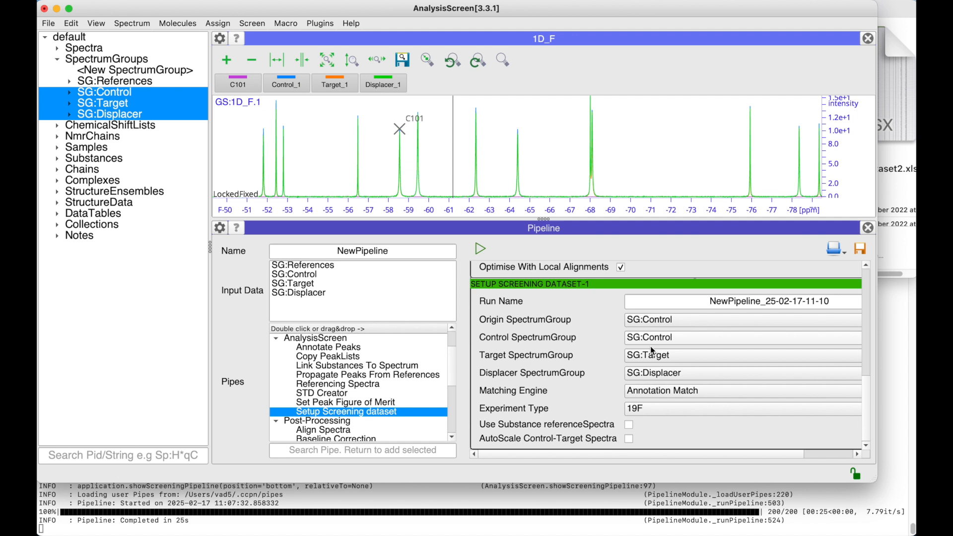
# - Check the experiment types and matching engines offered by the Setup Screening dataset pipe, keeping 19F and Annotation Match
pyautogui.click(636, 409)
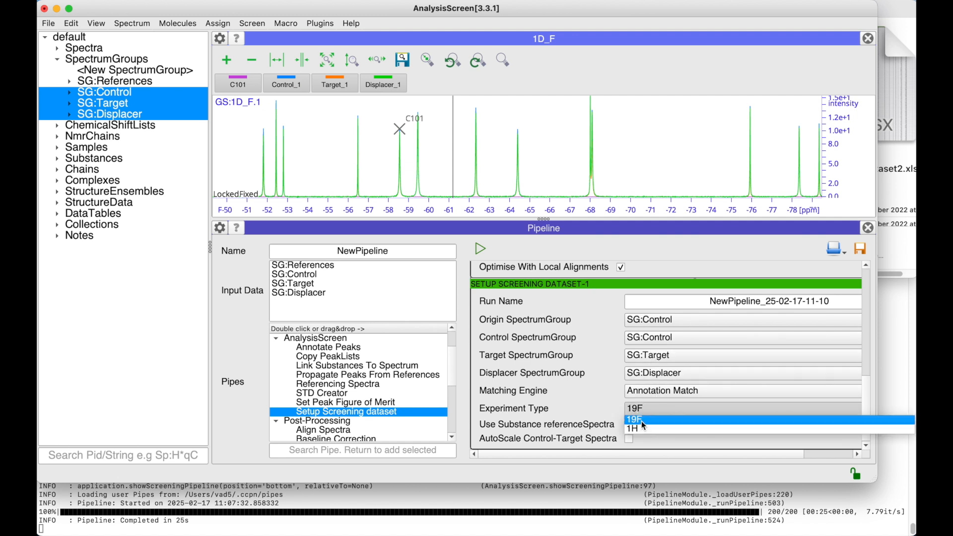
pyautogui.click(617, 405)
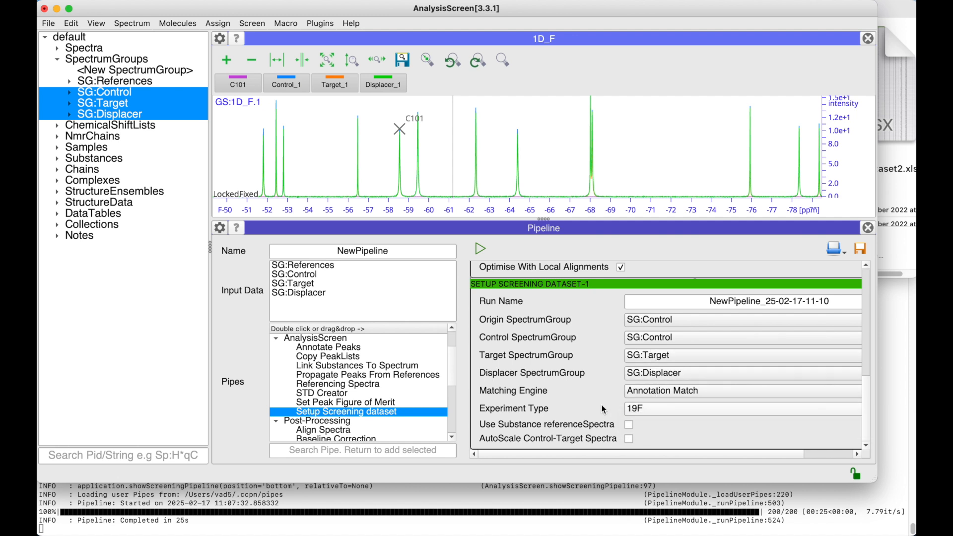
pyautogui.click(644, 392)
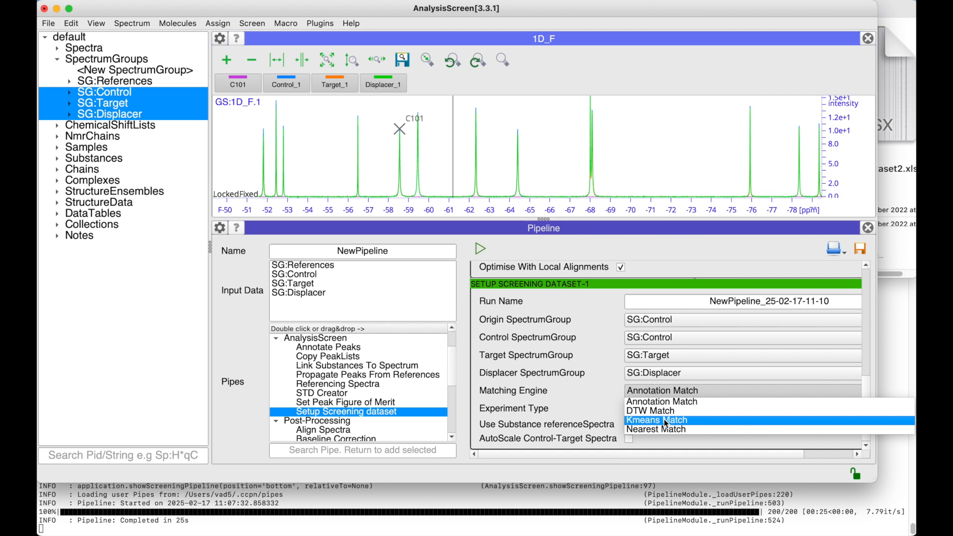
pyautogui.click(593, 394)
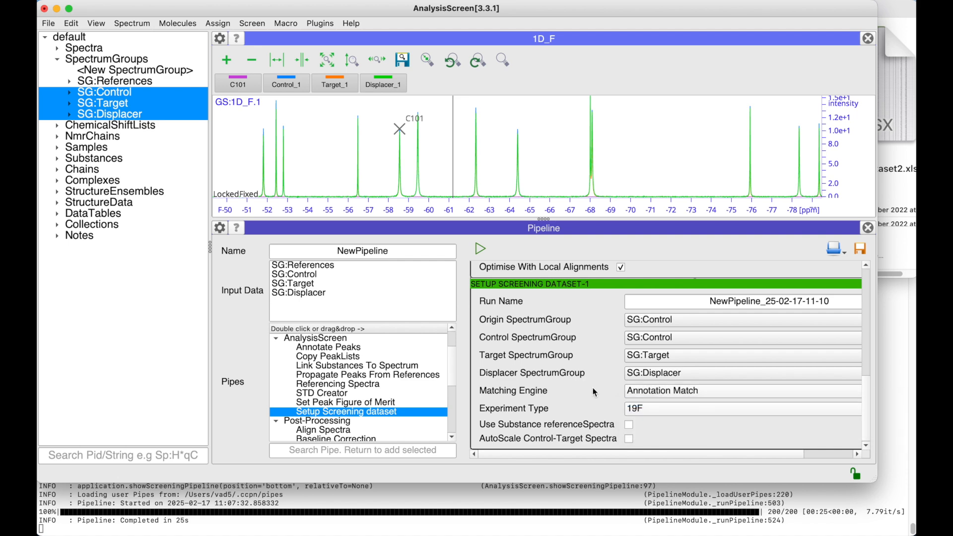
# - Run the assembled screening pipeline and close the Pipeline module
pyautogui.scroll(10, 593, 391)
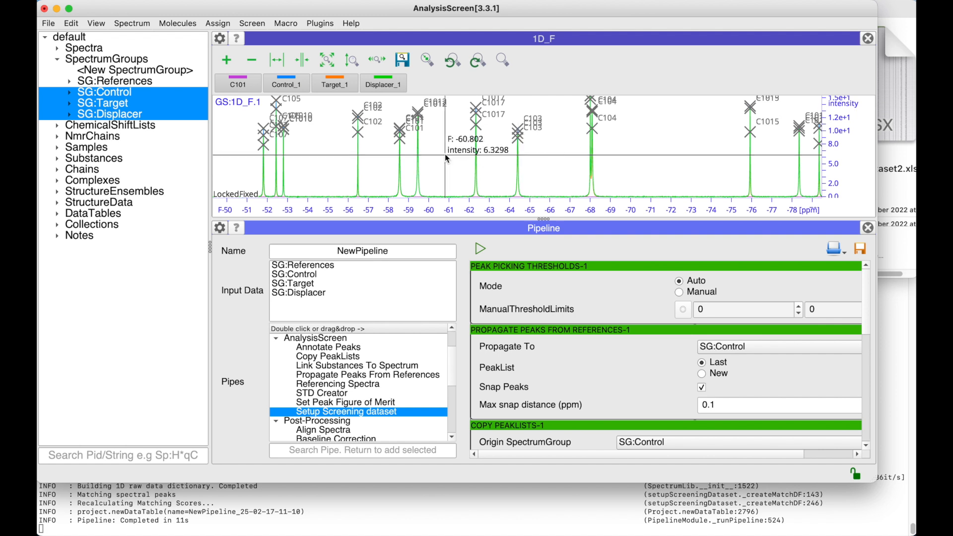
pyautogui.click(867, 230)
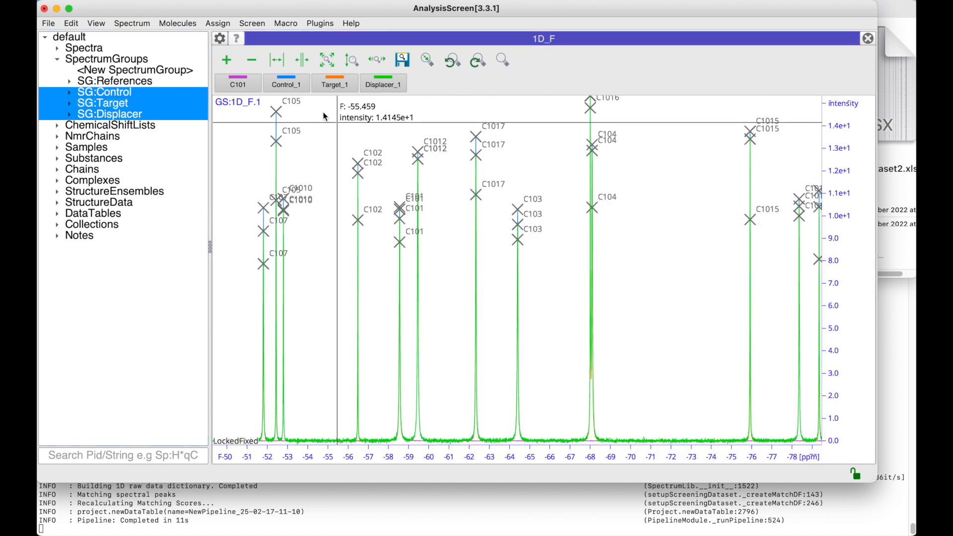
pyautogui.click(250, 23)
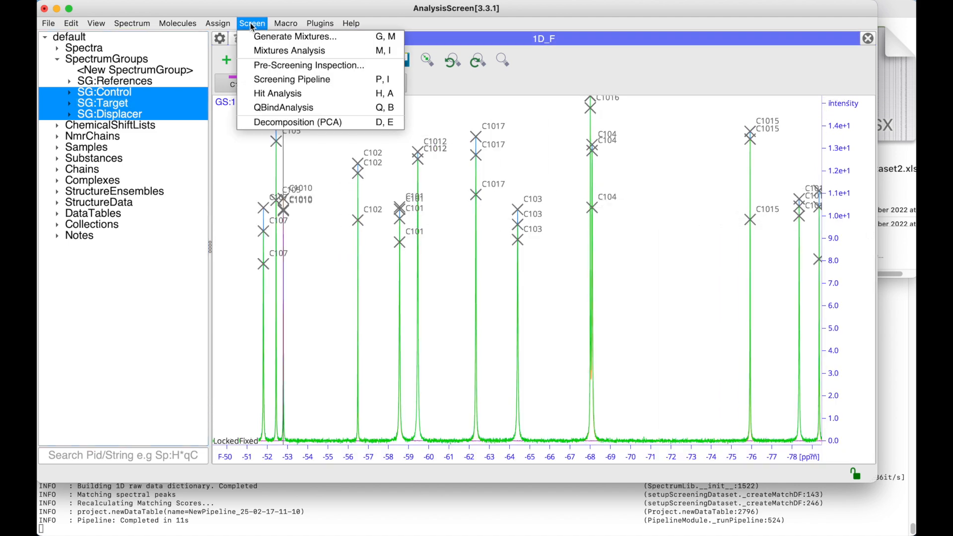
pyautogui.click(271, 94)
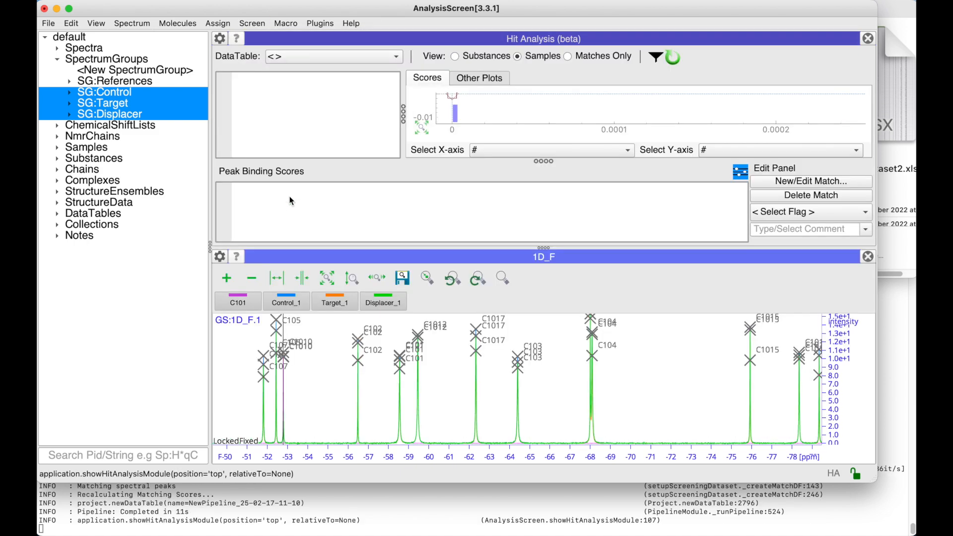
pyautogui.click(58, 215)
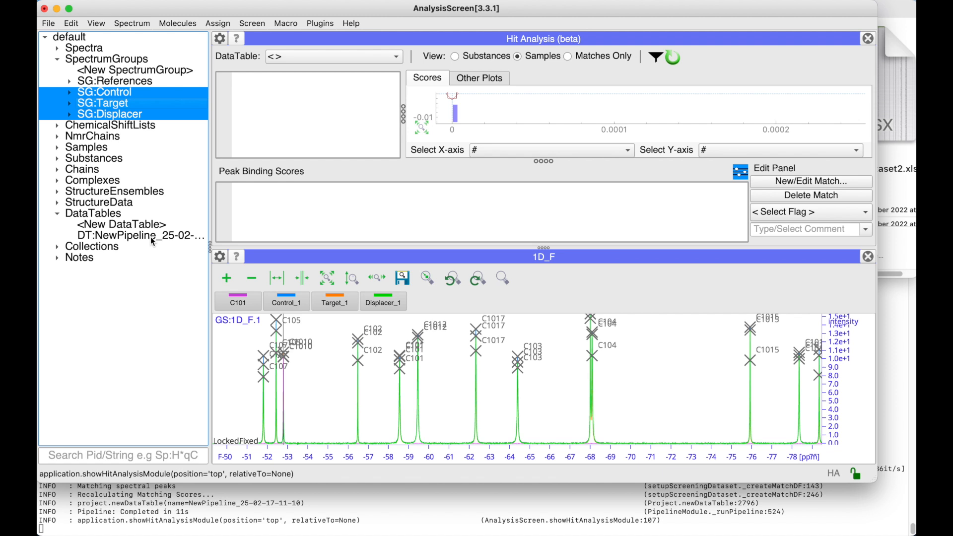
pyautogui.click(278, 58)
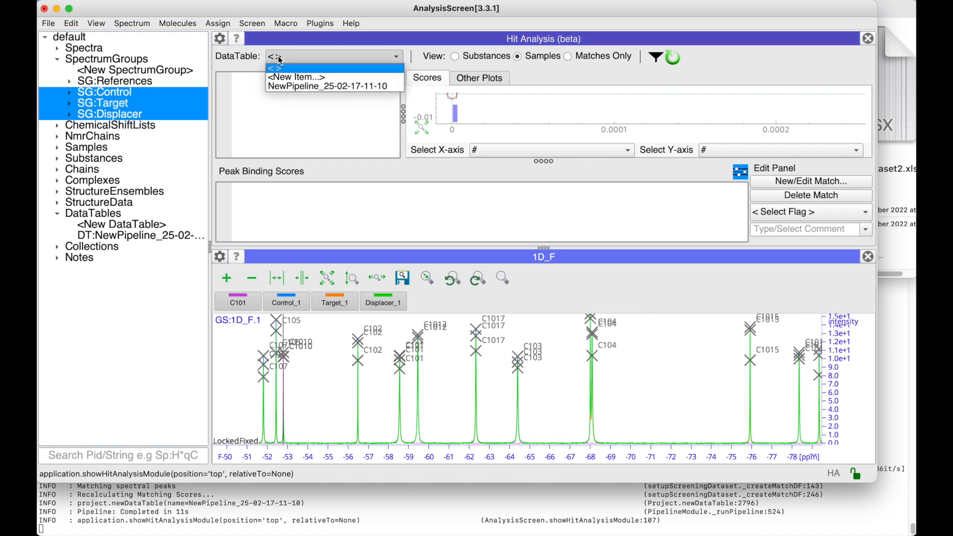
pyautogui.click(289, 87)
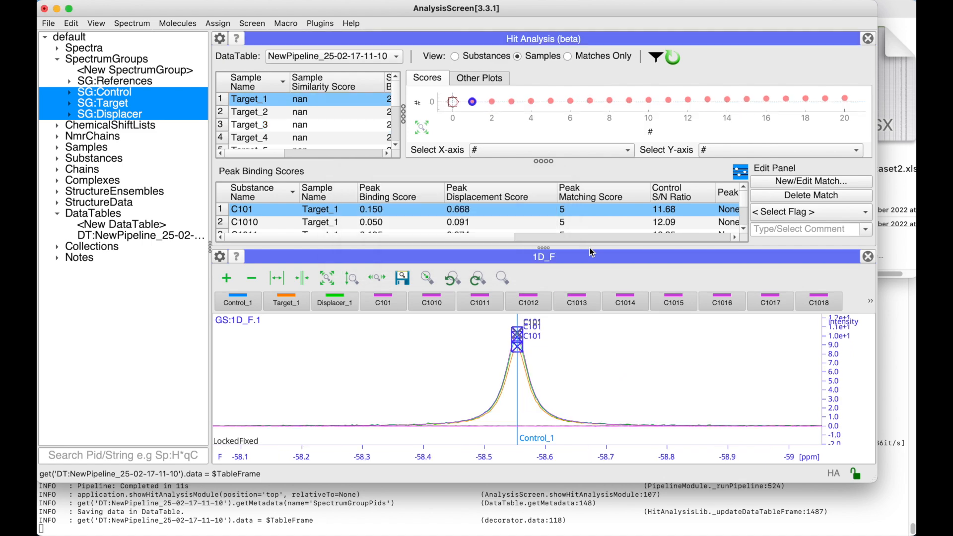
# - Enlarge the Hit Analysis module above the spectrum display and widen its sample table to show the binding and displacement scores
pyautogui.moveTo(535, 247); pyautogui.dragTo(531, 283)
pyautogui.moveTo(543, 184); pyautogui.dragTo(545, 209)
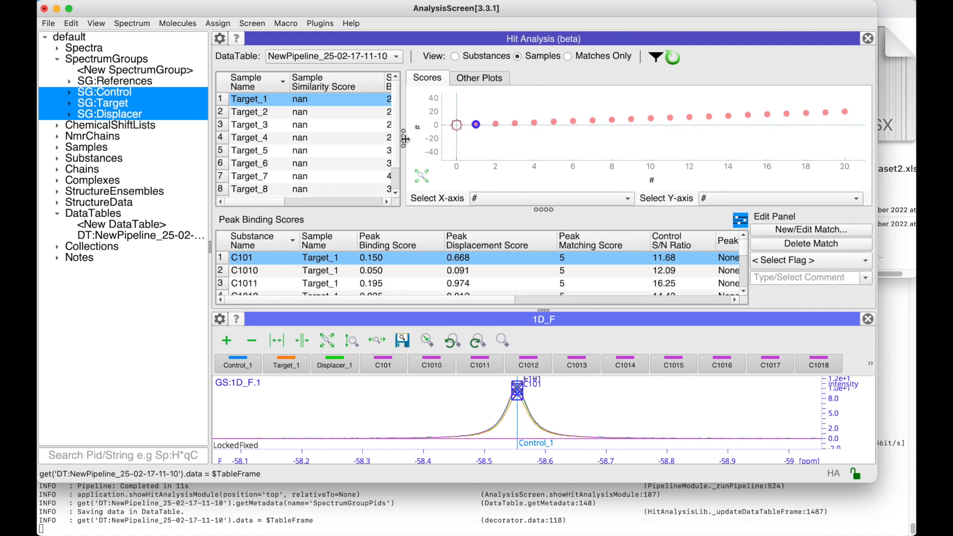
pyautogui.moveTo(403, 138); pyautogui.dragTo(576, 139)
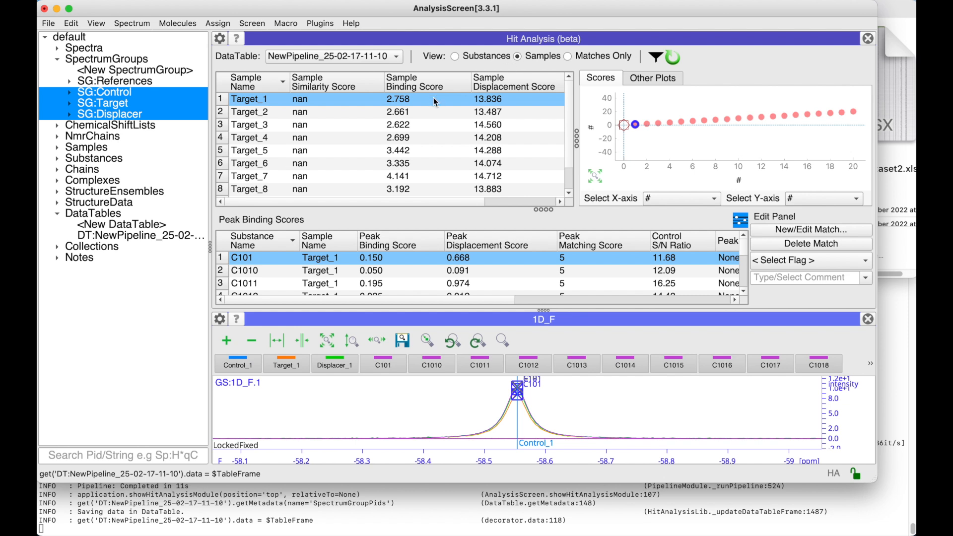
# - Examine sample Target_2 and go through its substance matches from C201 to C2014, comparing peak binding scores with the spectra
pyautogui.scroll(-2, 276, 143)
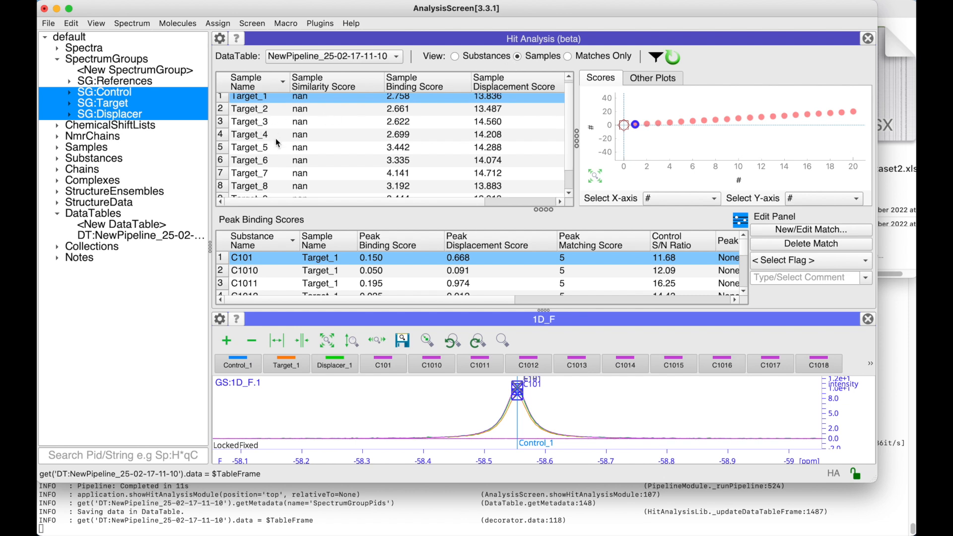
pyautogui.scroll(2, 276, 142)
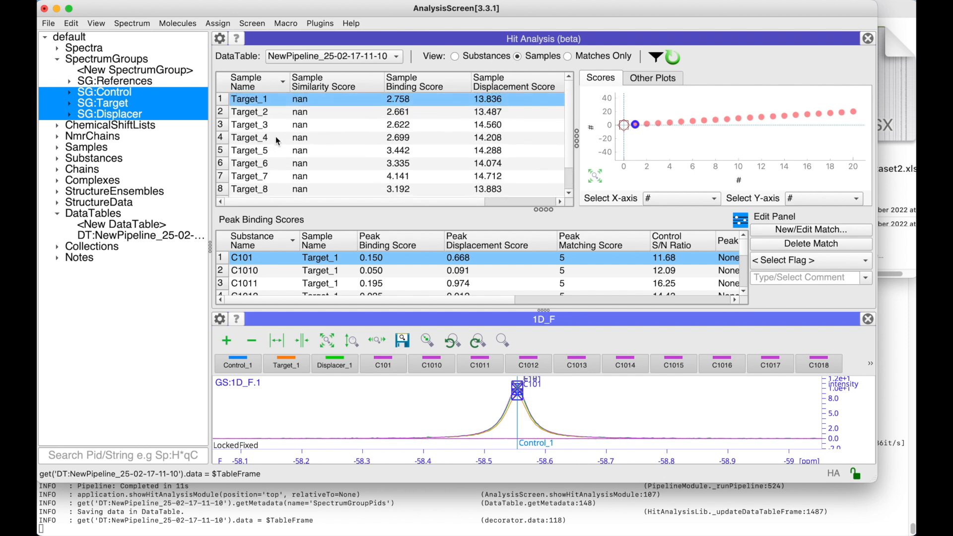
pyautogui.click(264, 114)
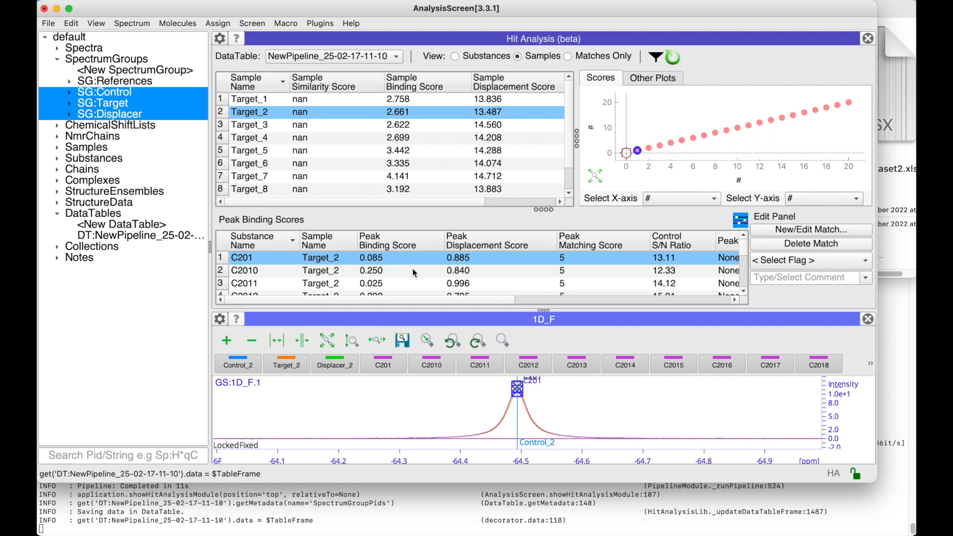
pyautogui.click(281, 260)
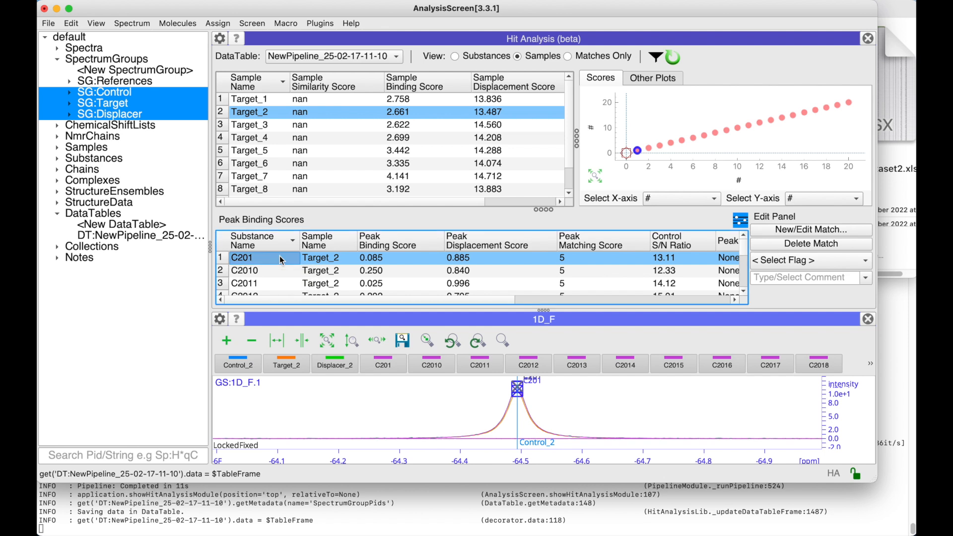
pyautogui.press('Down')
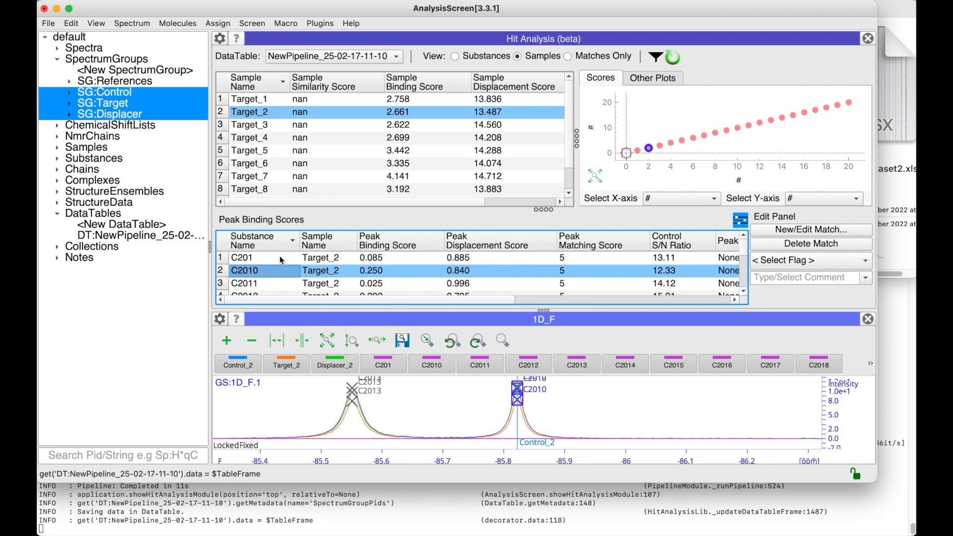
pyautogui.press('Down')
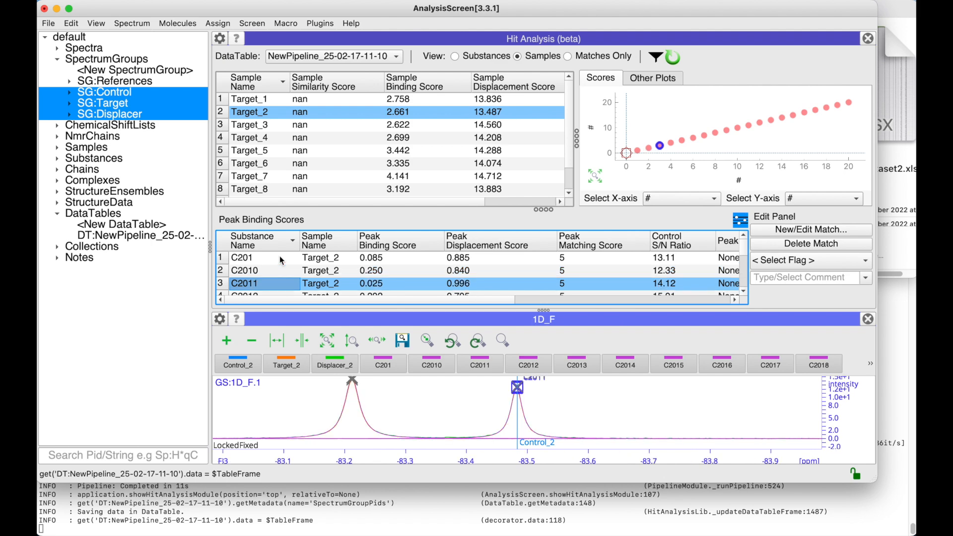
pyautogui.press('Down')
pyautogui.press('Down')
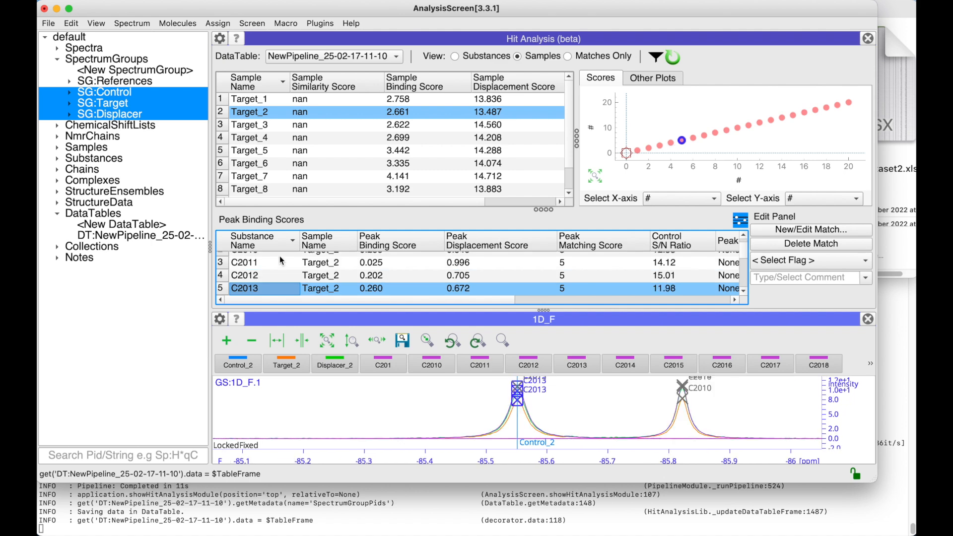
pyautogui.press('Down')
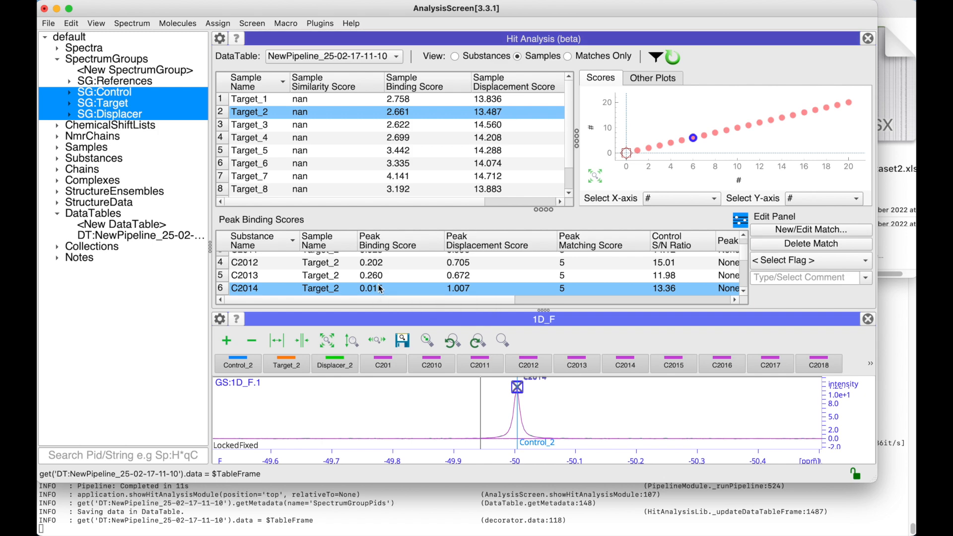
pyautogui.click(353, 287)
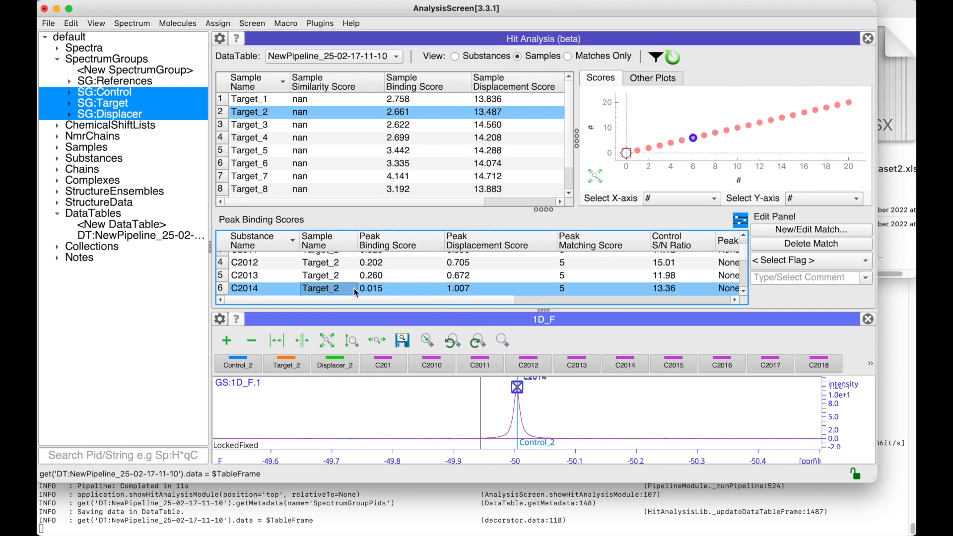
pyautogui.press('Up')
pyautogui.press('Up')
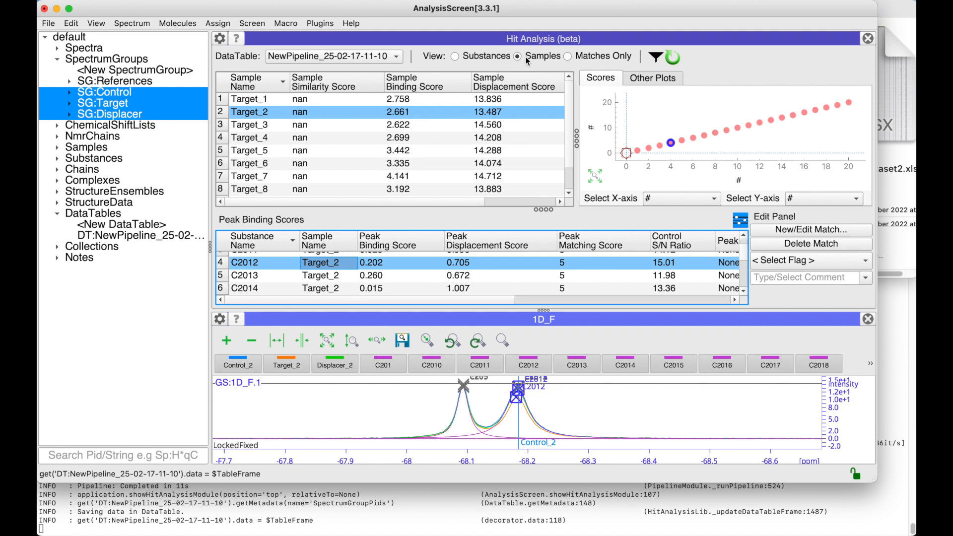
# - Review the hit scores in the Substances view with C101 selected, and switch the view to Matches Only
pyautogui.click(455, 57)
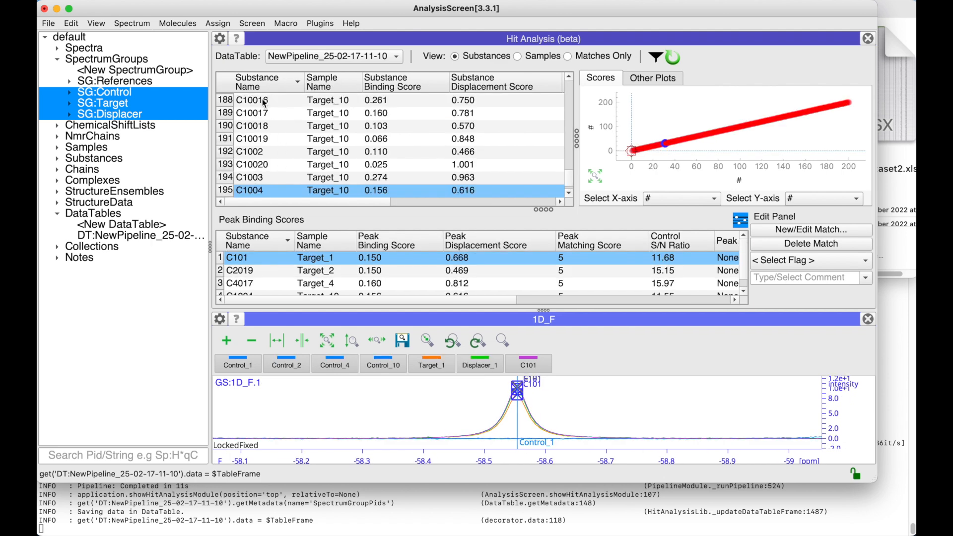
pyautogui.scroll(20, 265, 103)
pyautogui.scroll(15, 264, 102)
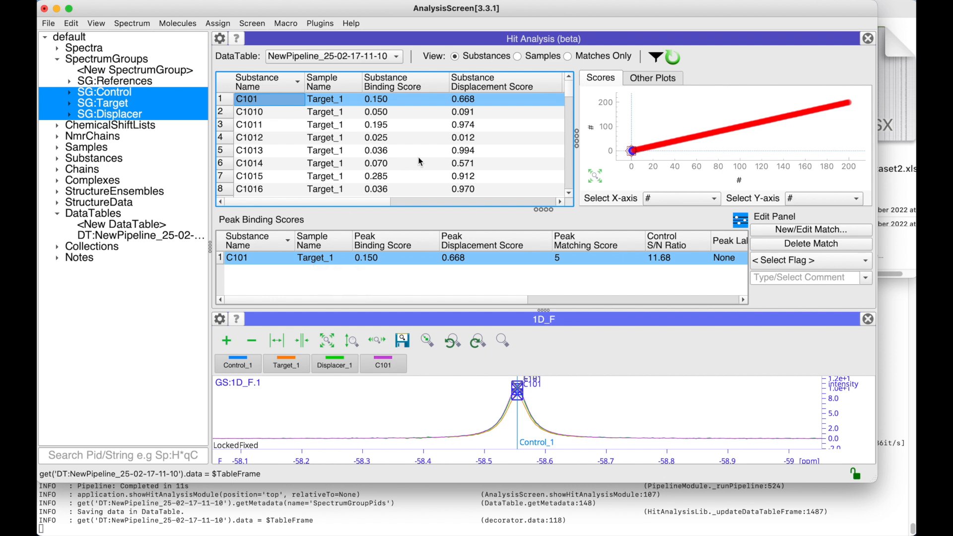
pyautogui.click(568, 57)
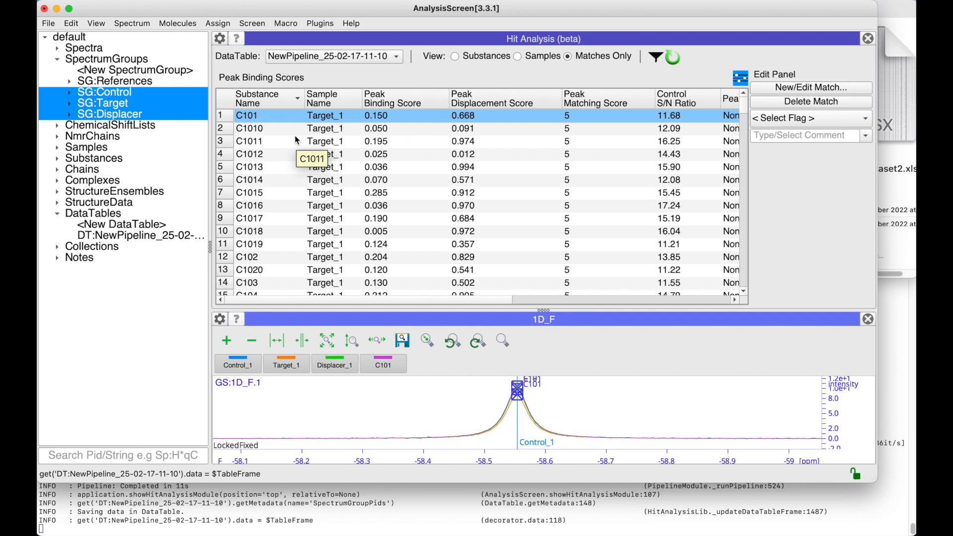
# - Go through the substance matches from C1010 to C1013, comparing their peak scores with the overlaid spectra
pyautogui.click(275, 130)
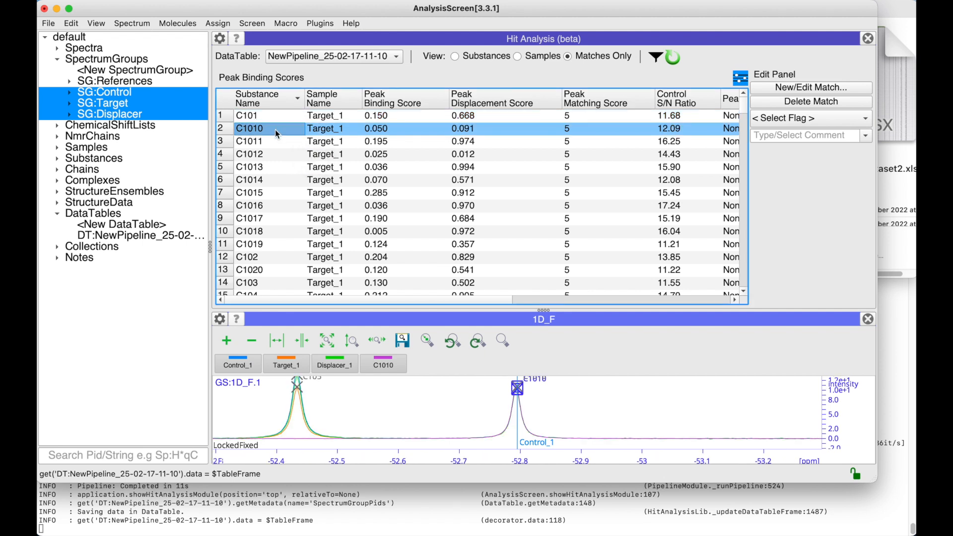
pyautogui.press('Down')
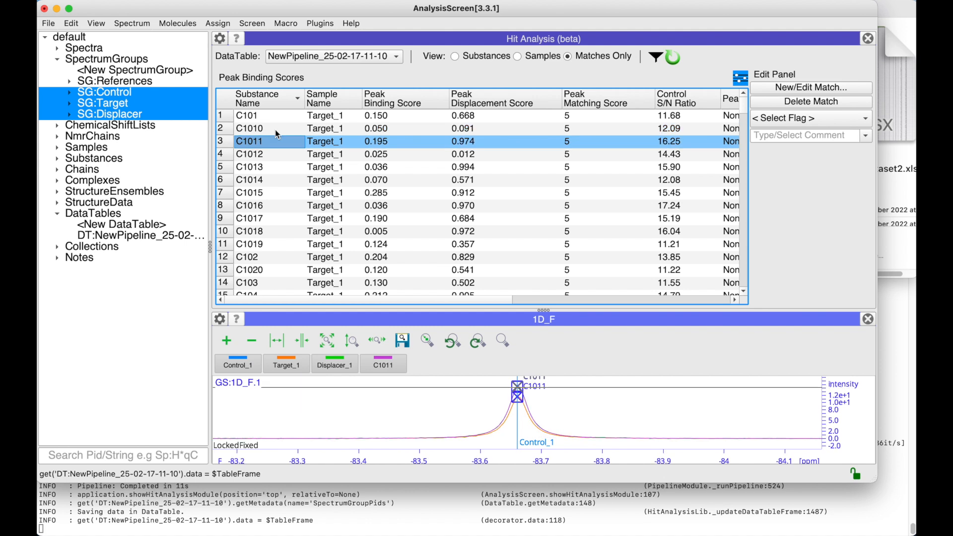
pyautogui.press('Down')
pyautogui.press('Down')
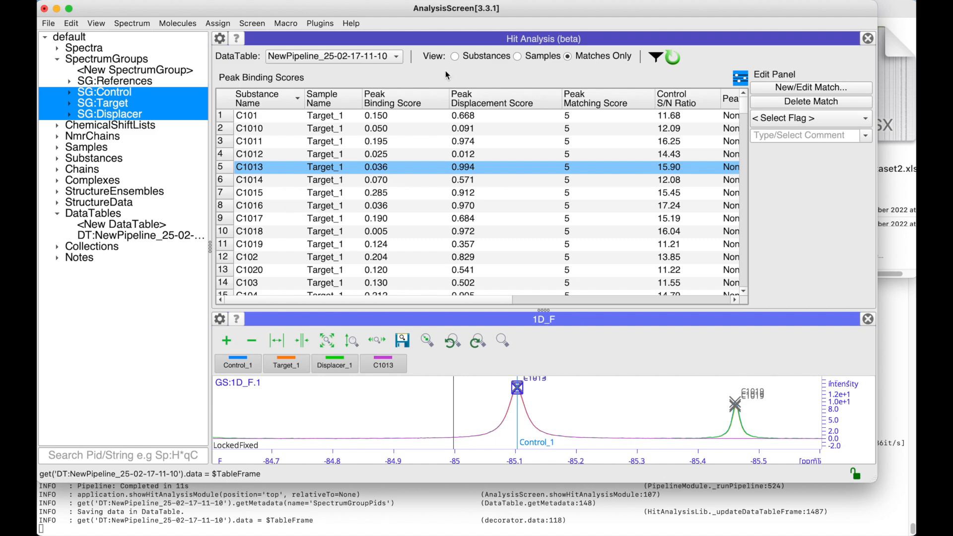
# - Switch to the Substances view and plot Substance Binding Score on the X-axis against Substance Displacement Score on the Y-axis
pyautogui.click(455, 58)
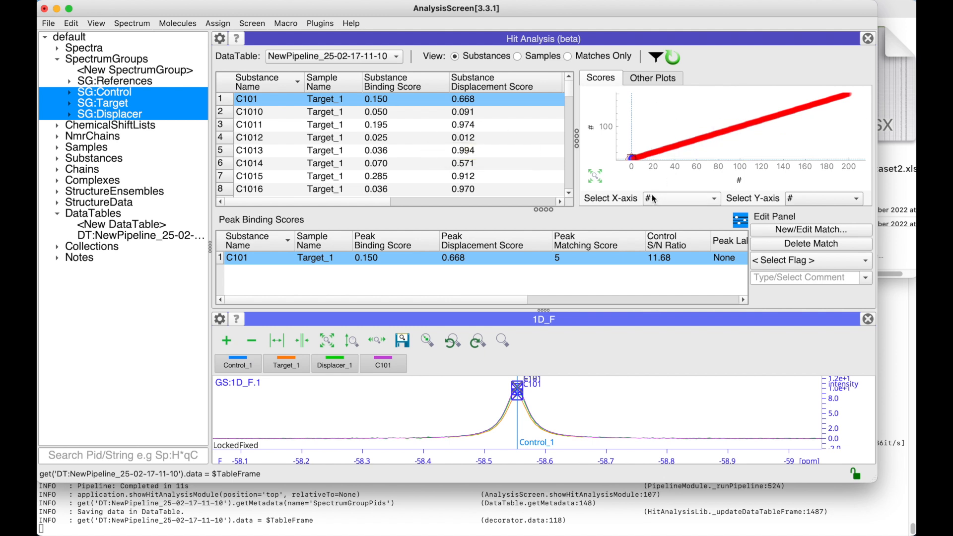
pyautogui.click(665, 200)
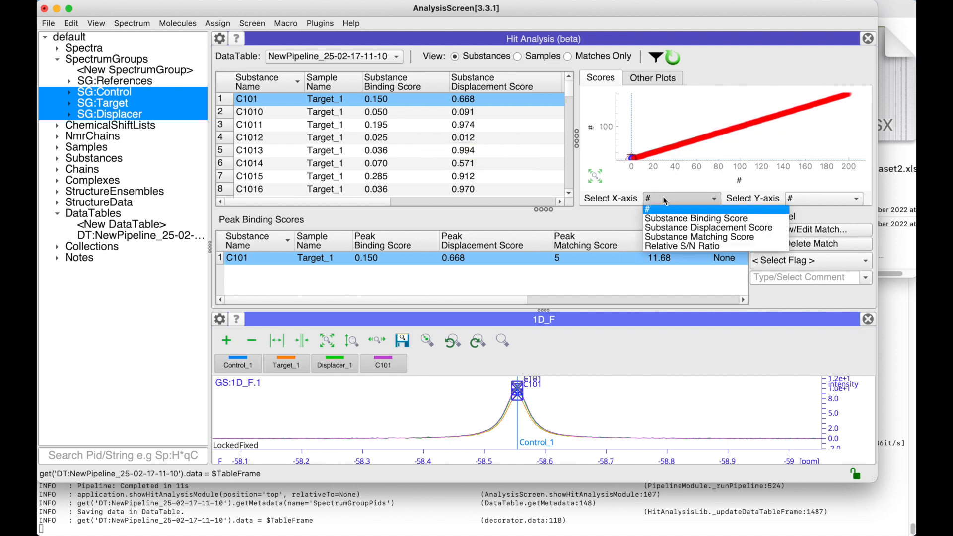
pyautogui.click(692, 219)
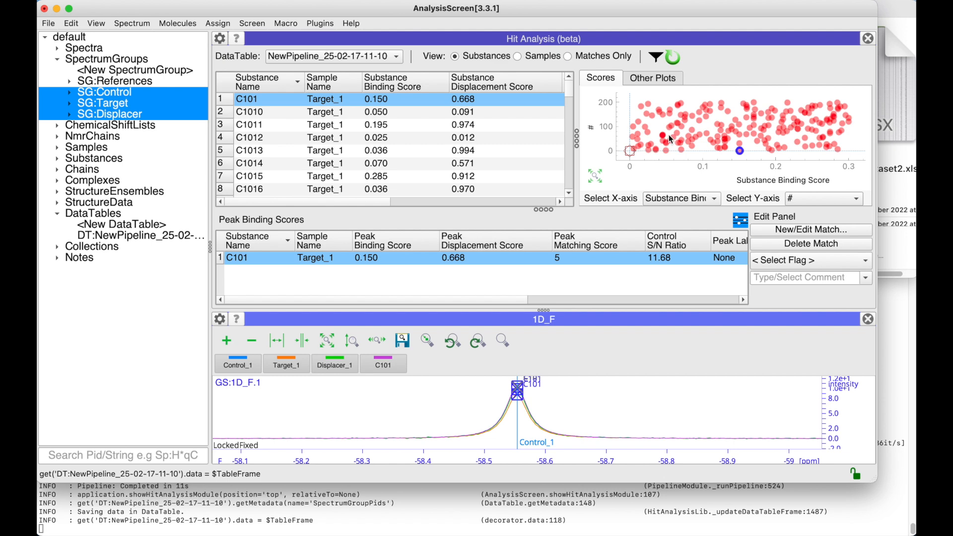
pyautogui.click(795, 196)
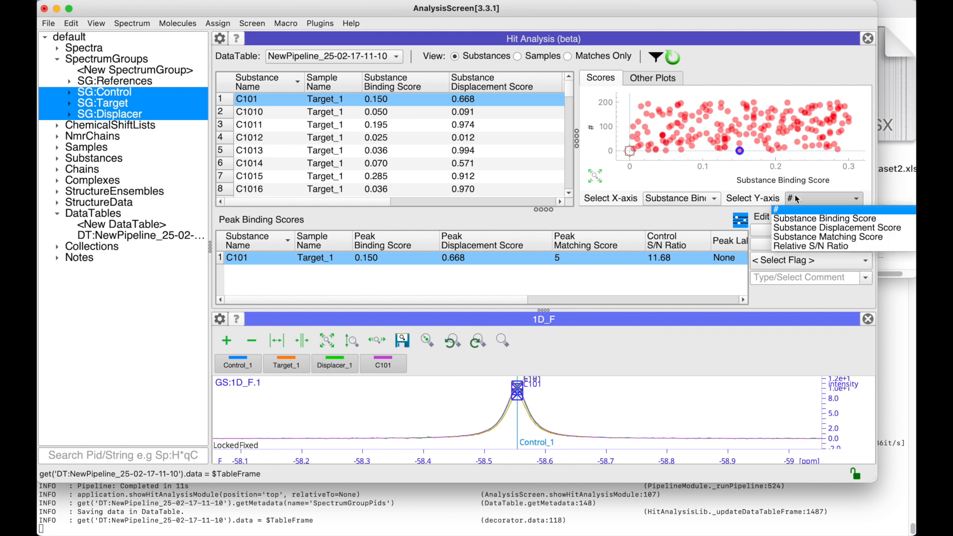
pyautogui.click(810, 227)
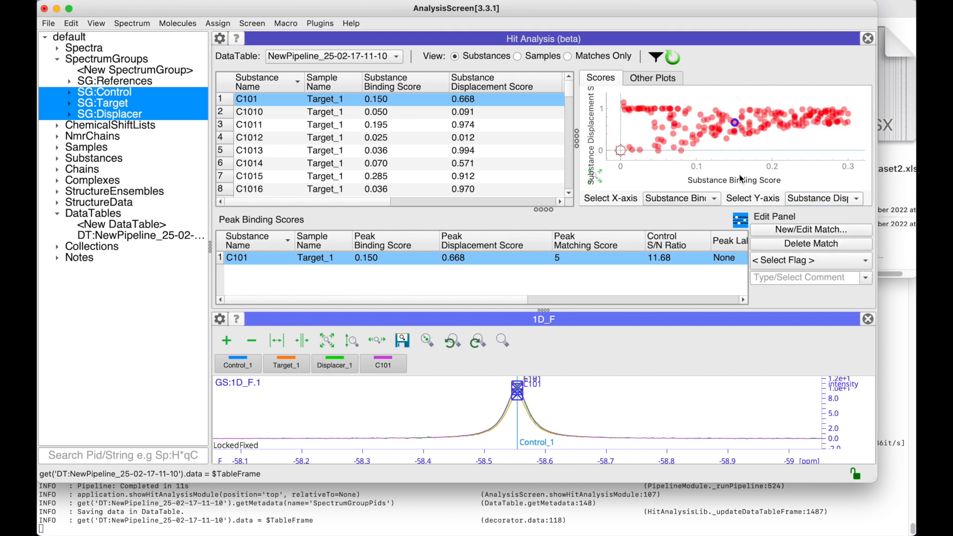
# - Inspect the high-binding substances C705 and C10011 from the scatter plot, and flag C10011 as Hit
pyautogui.click(847, 112)
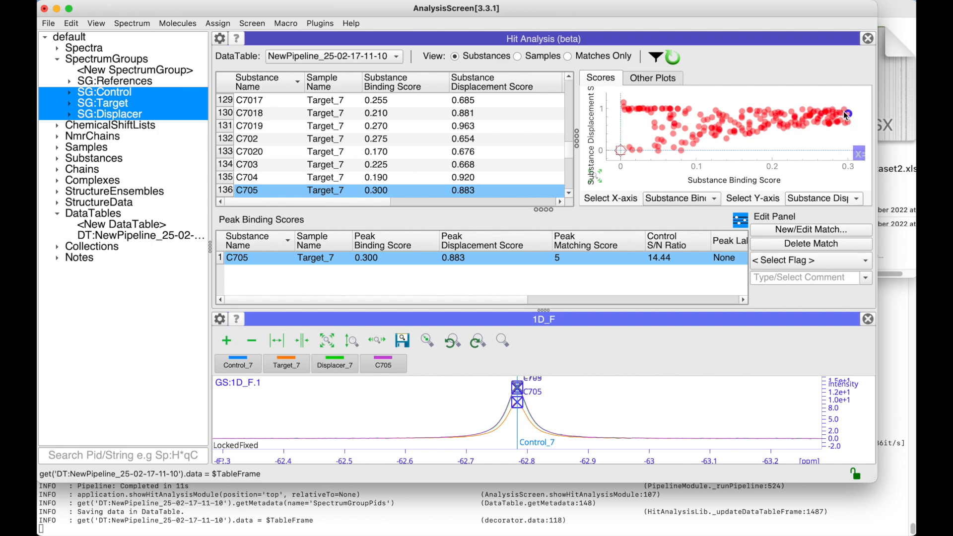
pyautogui.click(843, 108)
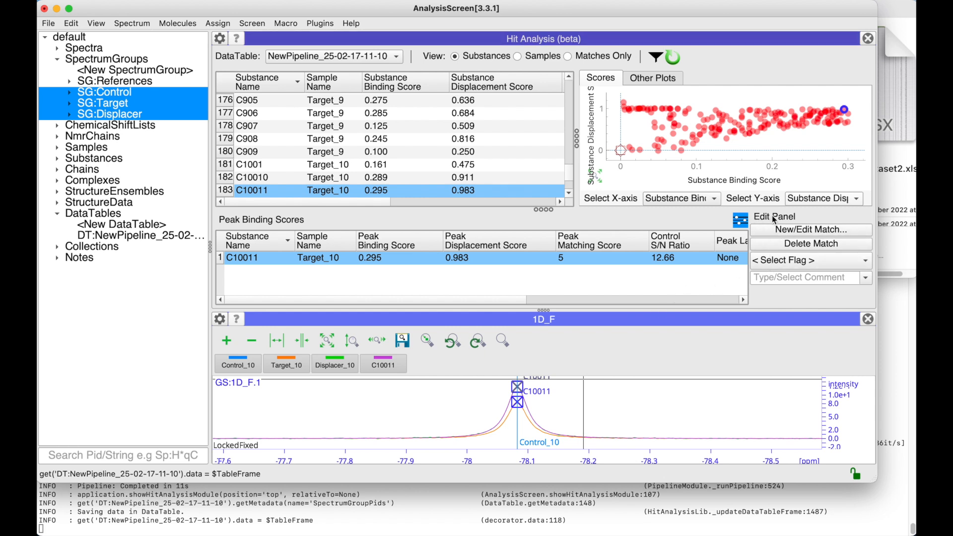
pyautogui.click(777, 263)
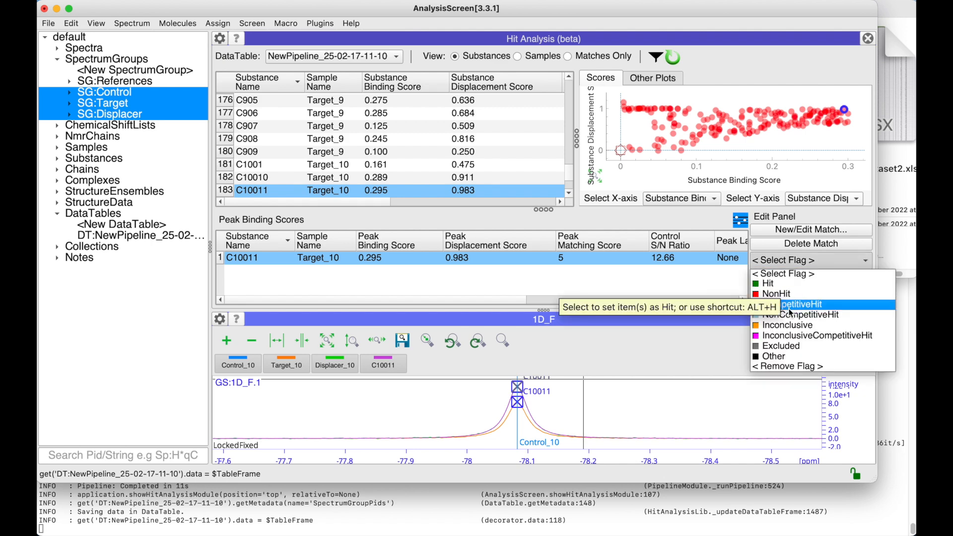
pyautogui.click(777, 284)
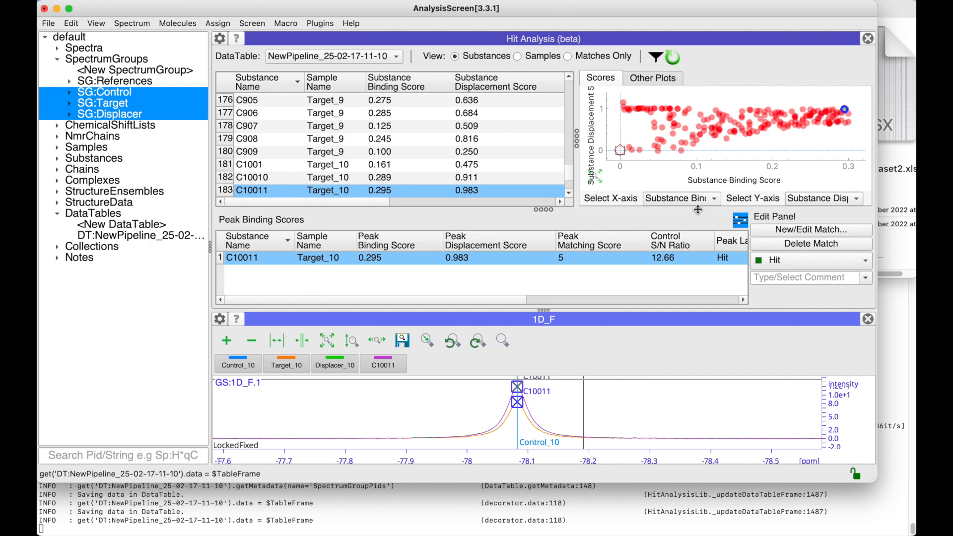
pyautogui.hscroll(5, 709, 266)
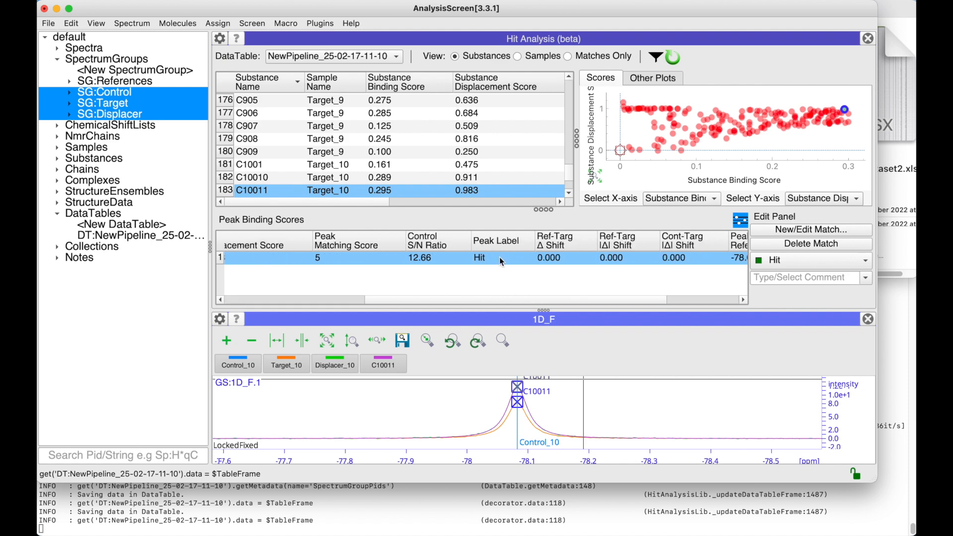
pyautogui.hscroll(-5, 378, 278)
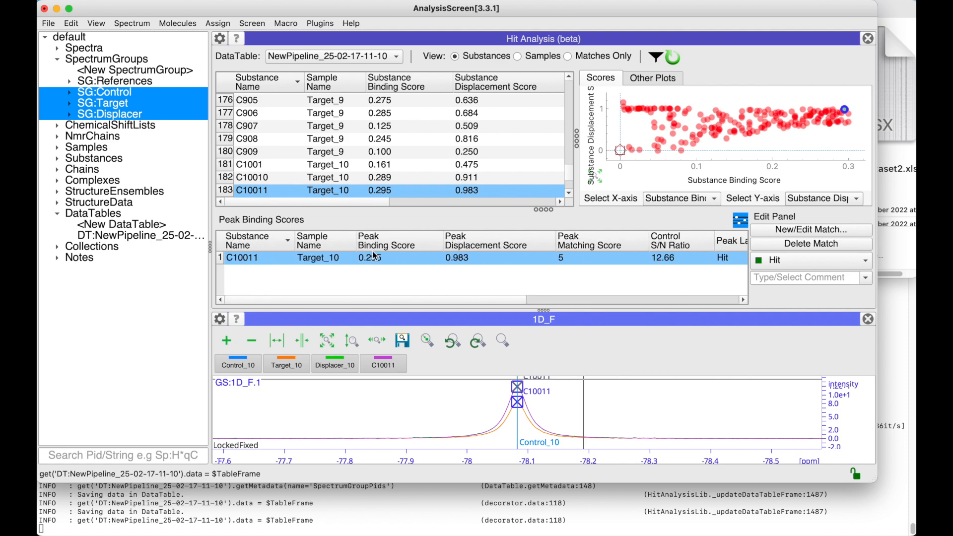
# - Set the Total Score calculation to max in the Hit Analysis settings
pyautogui.click(220, 39)
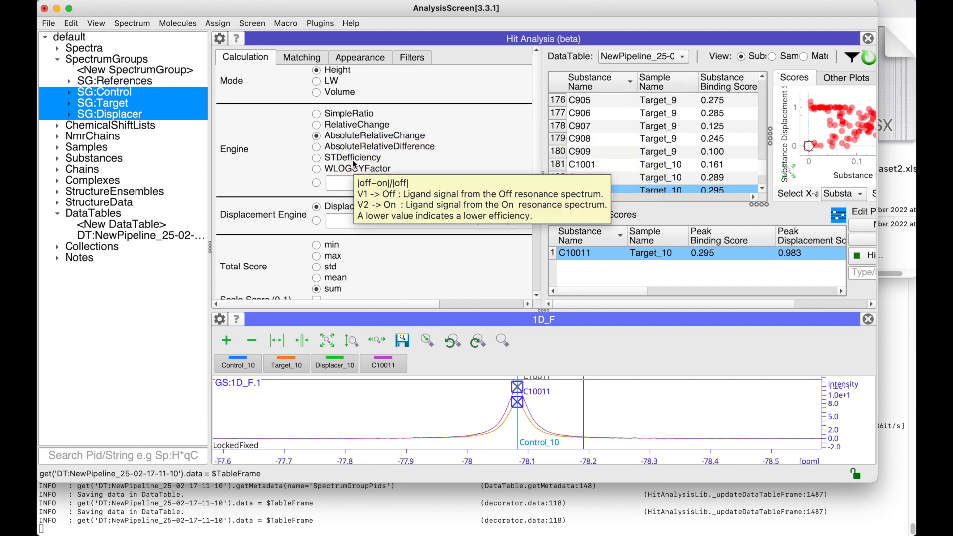
pyautogui.scroll(-3, 354, 245)
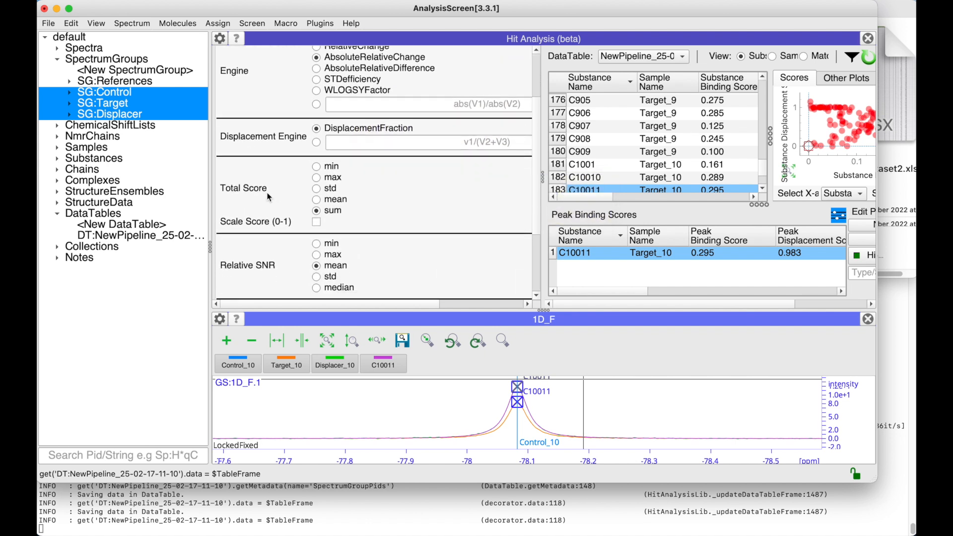
pyautogui.click(317, 178)
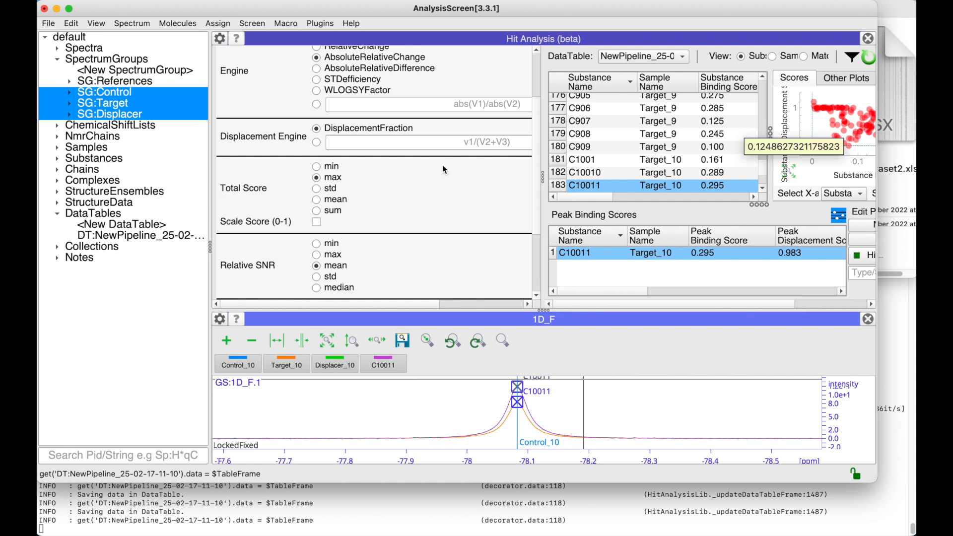
pyautogui.scroll(3, 310, 95)
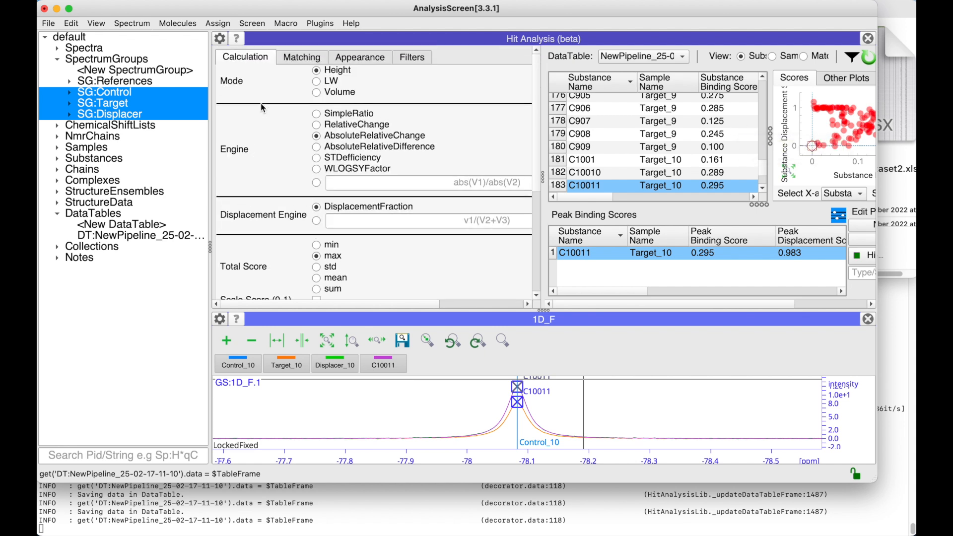
# - Review the matching and appearance settings, including the matching engine, auto-zoom limits, auto-update options and scatter point style
pyautogui.click(297, 57)
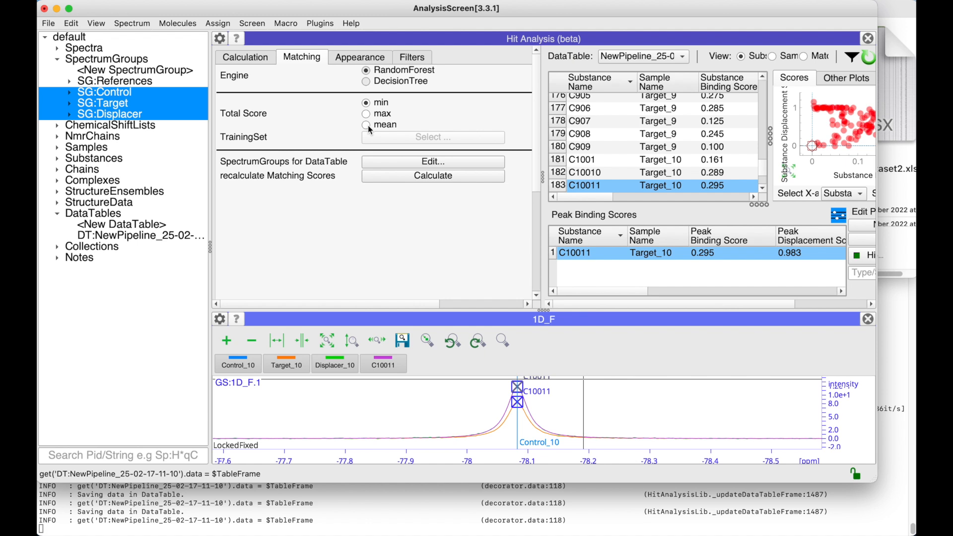
pyautogui.click(362, 58)
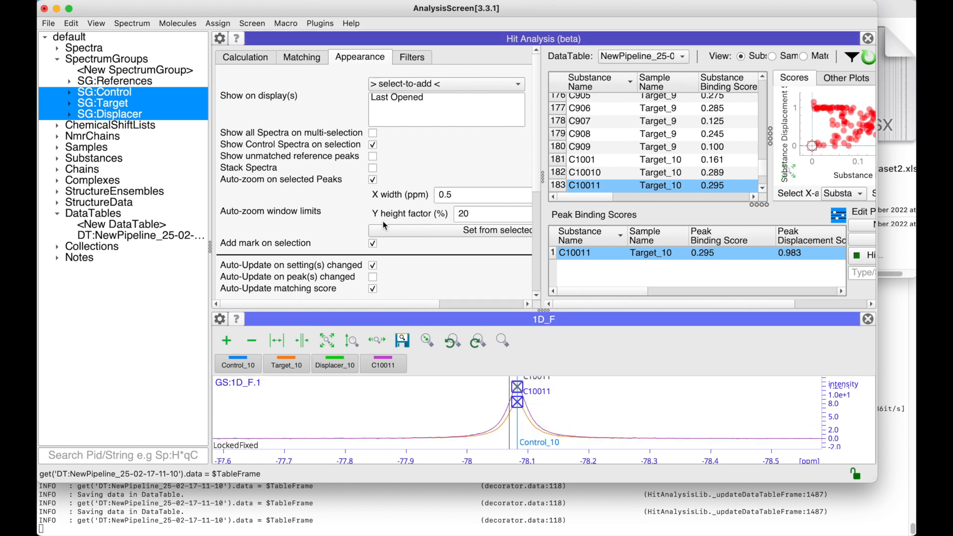
pyautogui.scroll(-5, 356, 164)
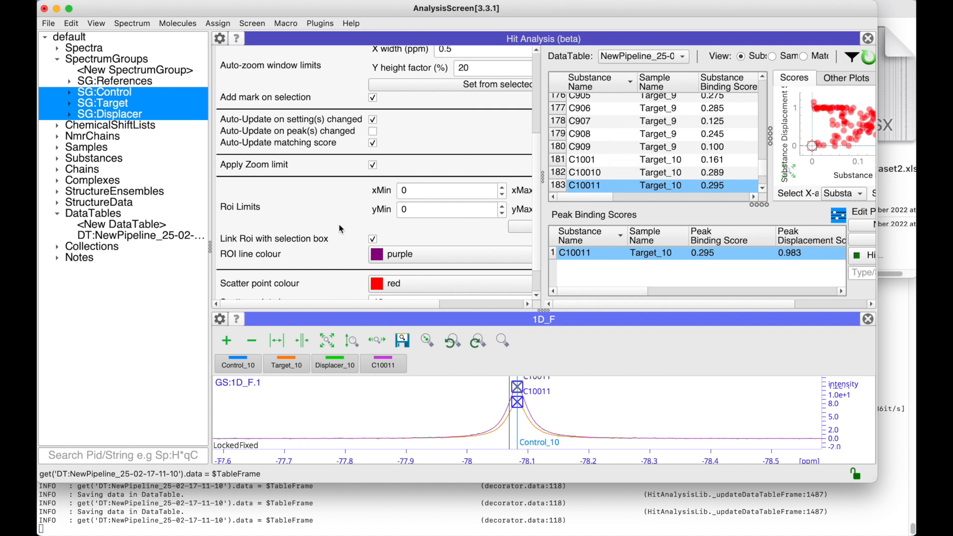
pyautogui.scroll(-2, 340, 229)
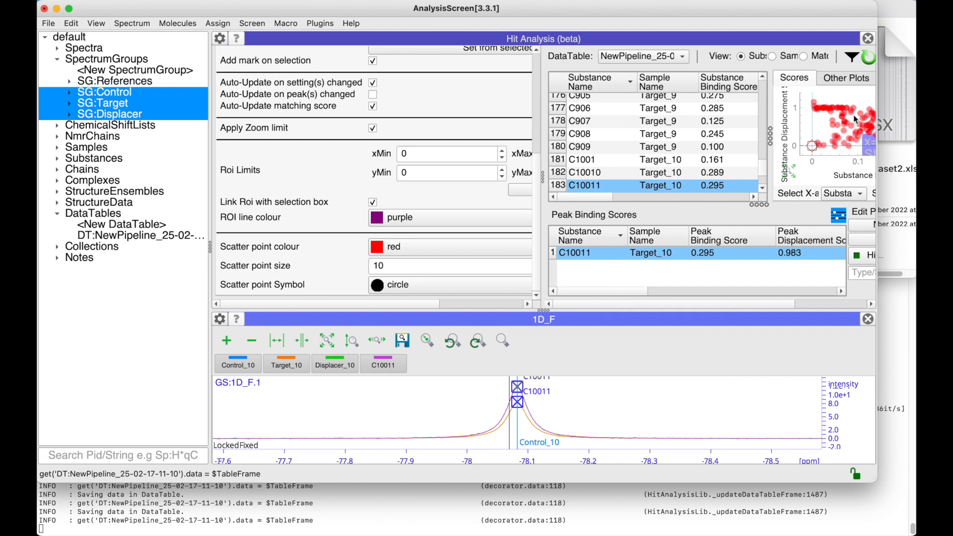
pyautogui.scroll(10, 357, 166)
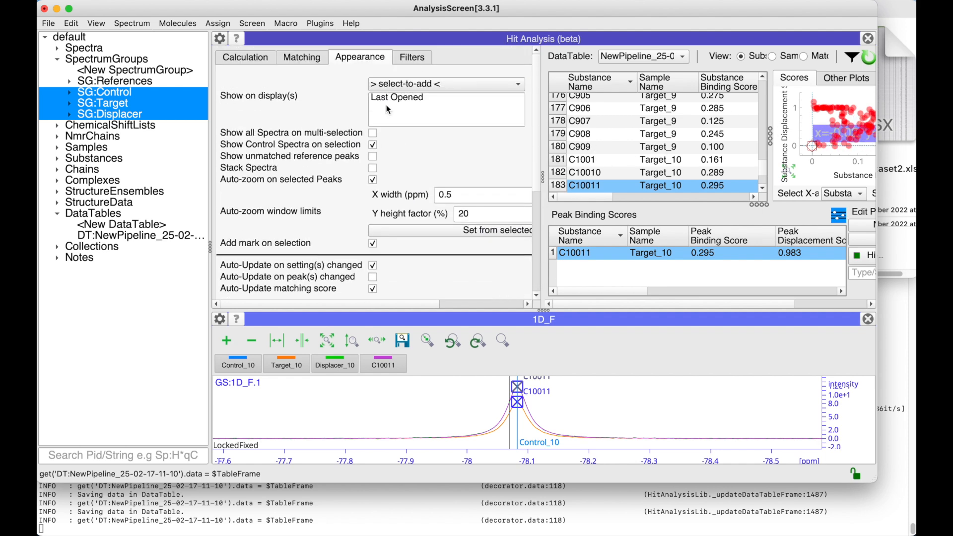
# - Review the filter criteria for matches and substances, close the settings, and try the filter on and off in the substances table
pyautogui.click(413, 58)
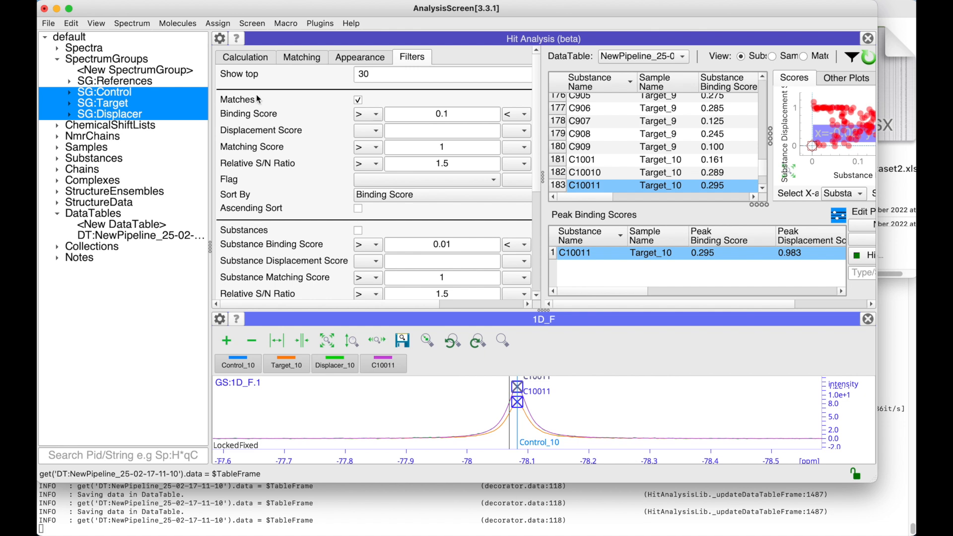
pyautogui.scroll(-8, 250, 167)
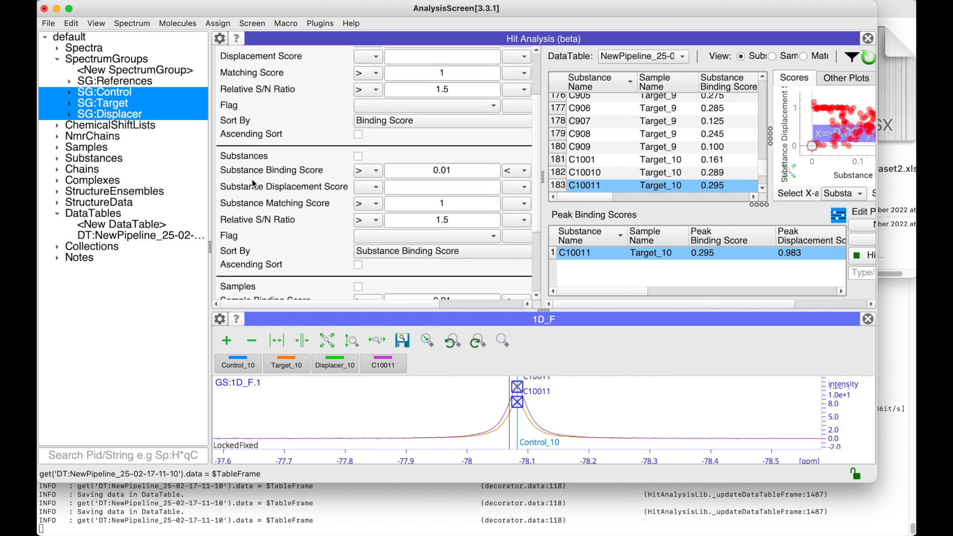
pyautogui.scroll(8, 279, 195)
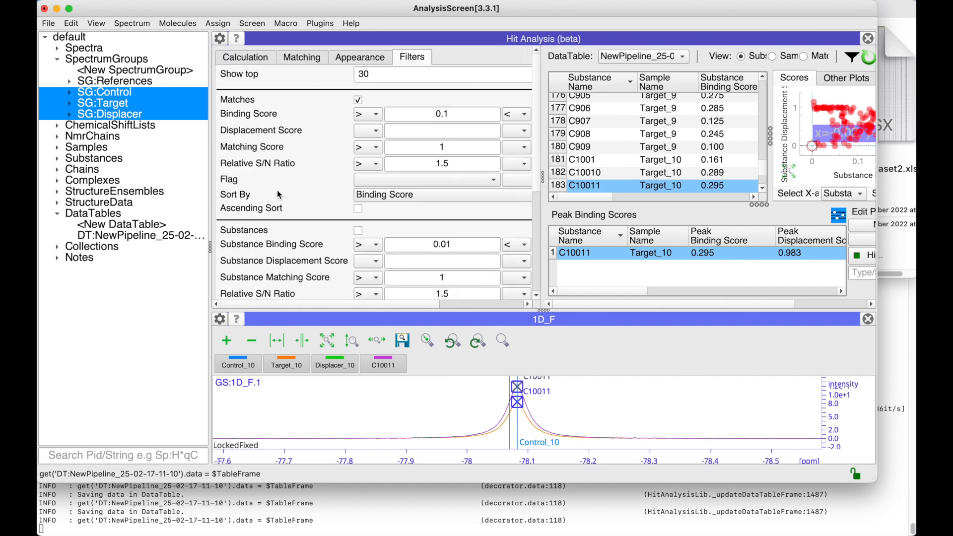
pyautogui.hscroll(5, 313, 165)
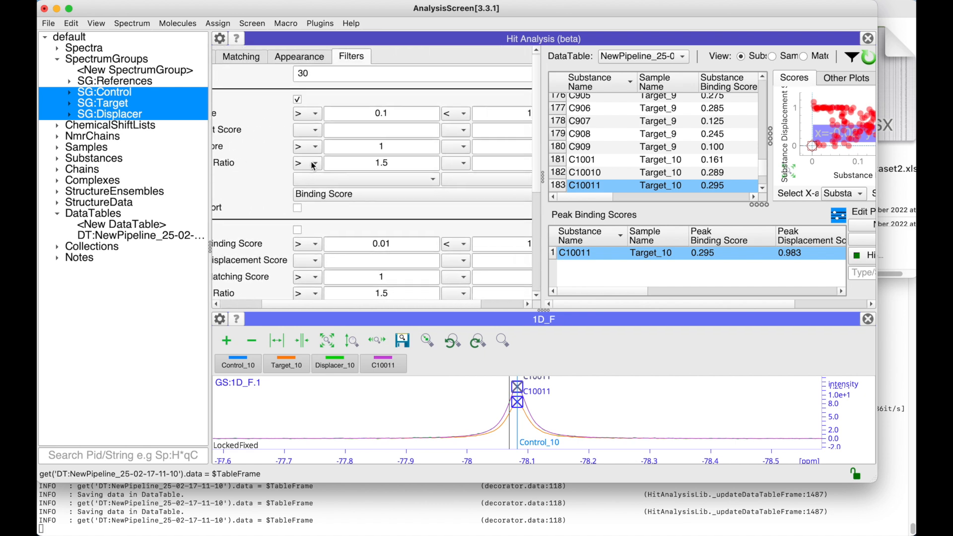
pyautogui.hscroll(-5, 313, 166)
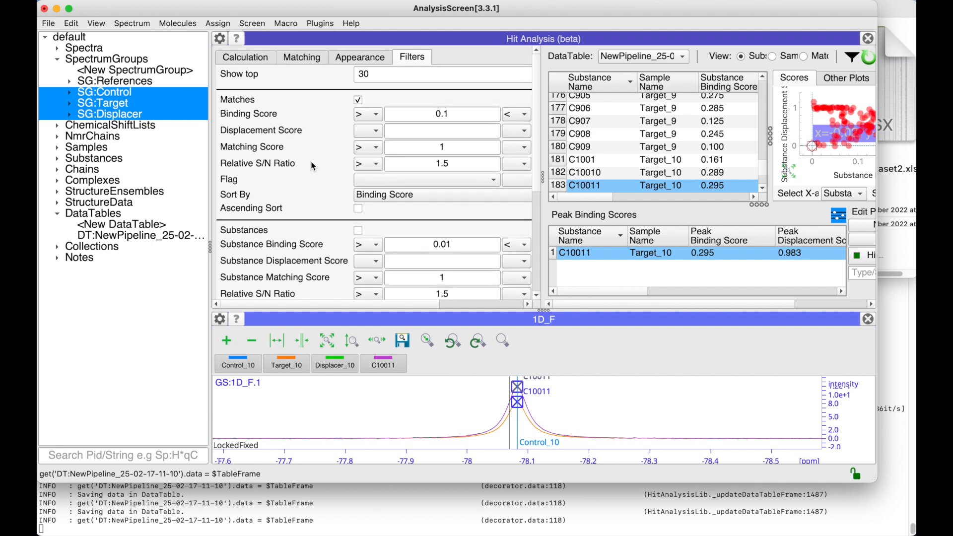
pyautogui.click(219, 38)
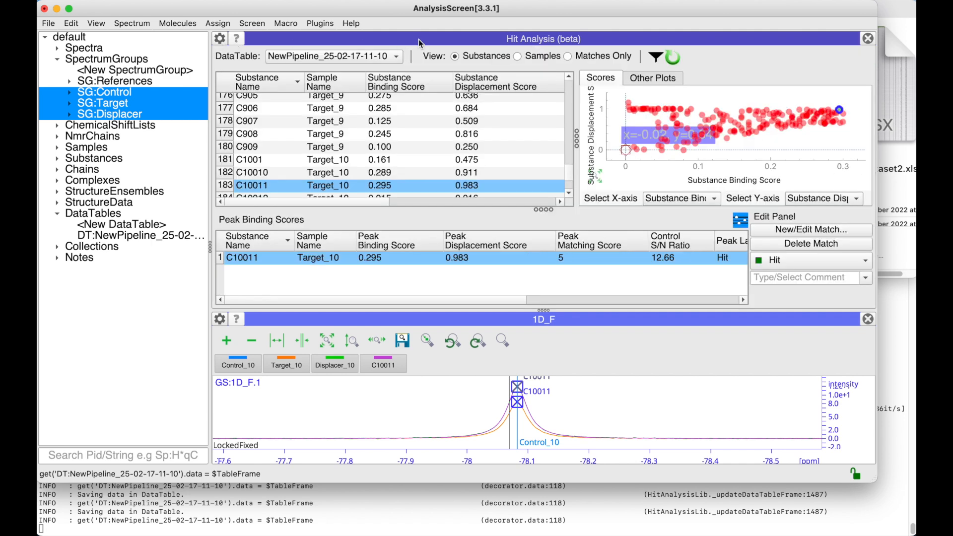
pyautogui.click(655, 59)
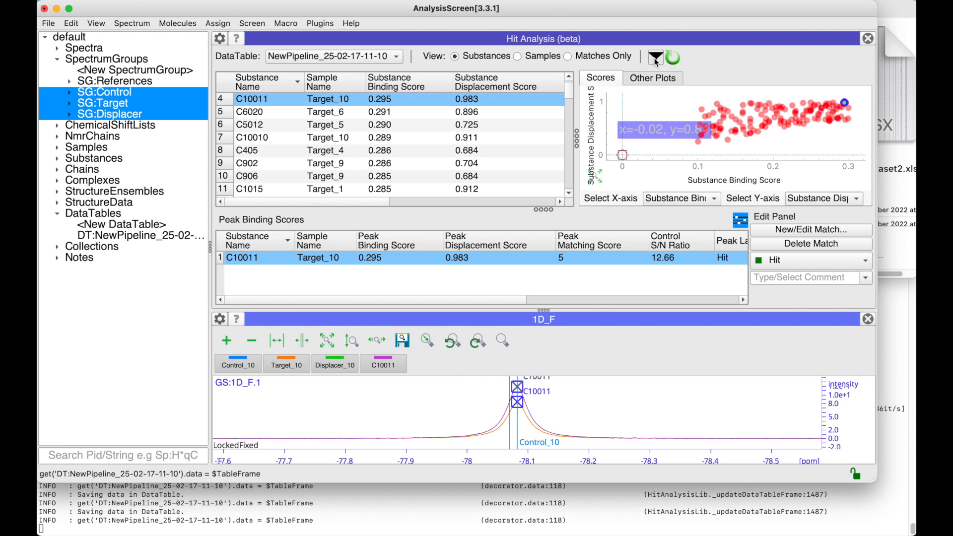
pyautogui.click(656, 59)
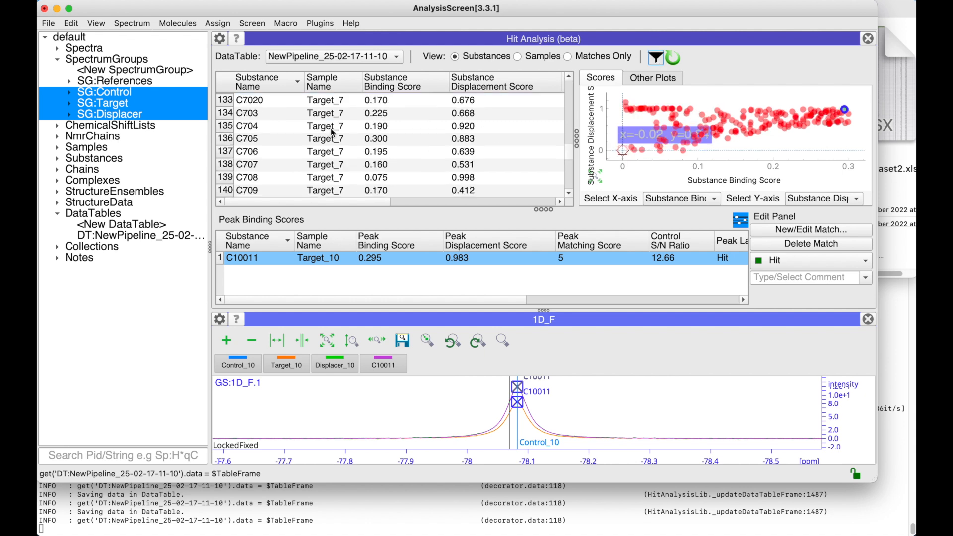
# - Sort the substances table by Substance Binding Score in descending order and review which columns it can display
pyautogui.click(403, 86)
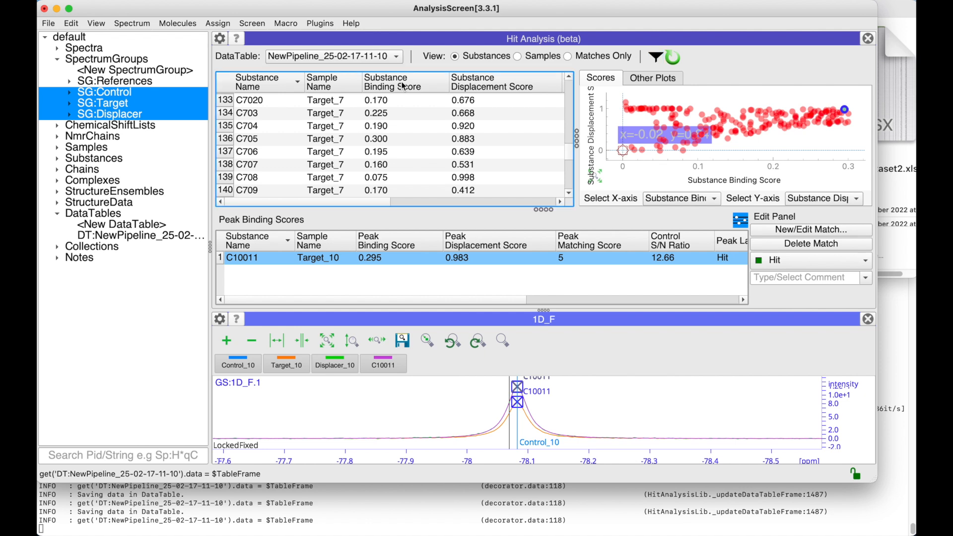
pyautogui.click(403, 87)
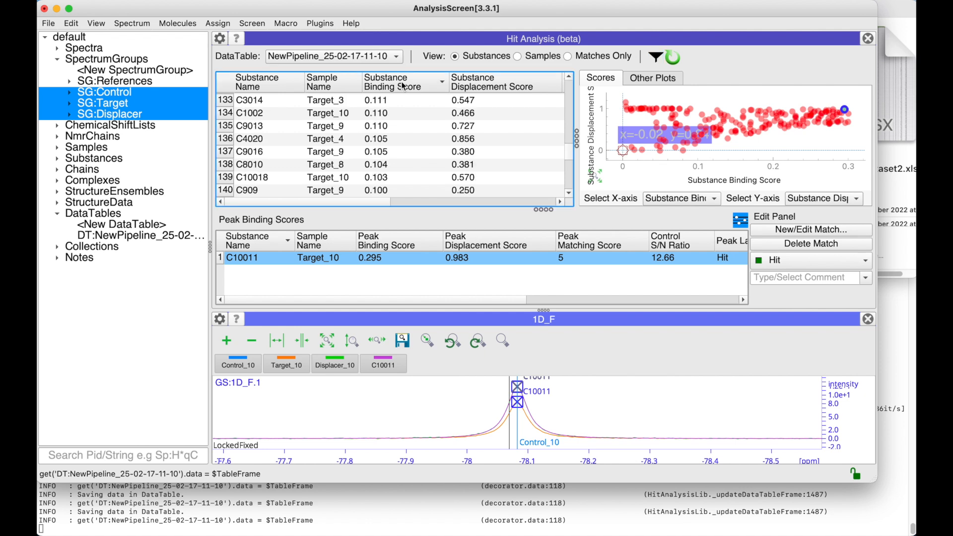
pyautogui.rightClick(403, 87)
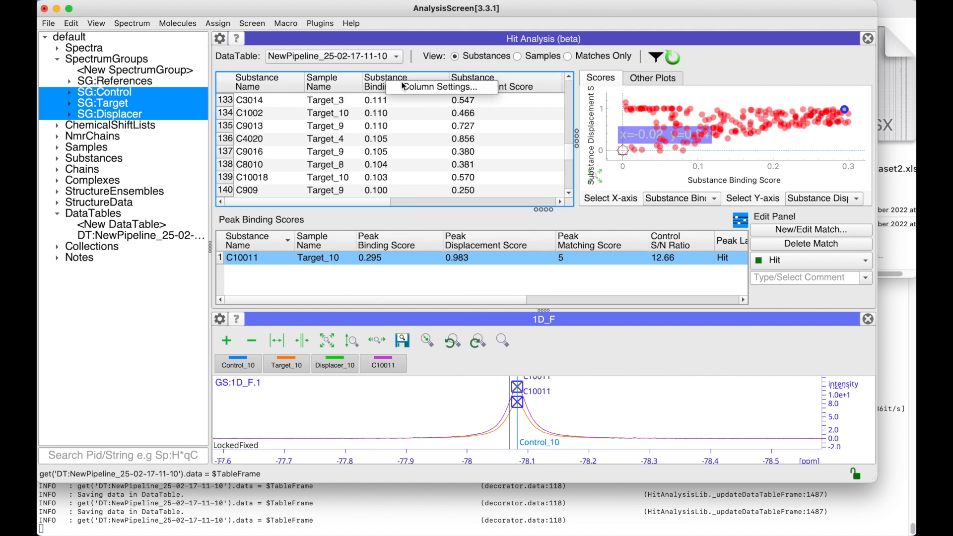
pyautogui.click(404, 87)
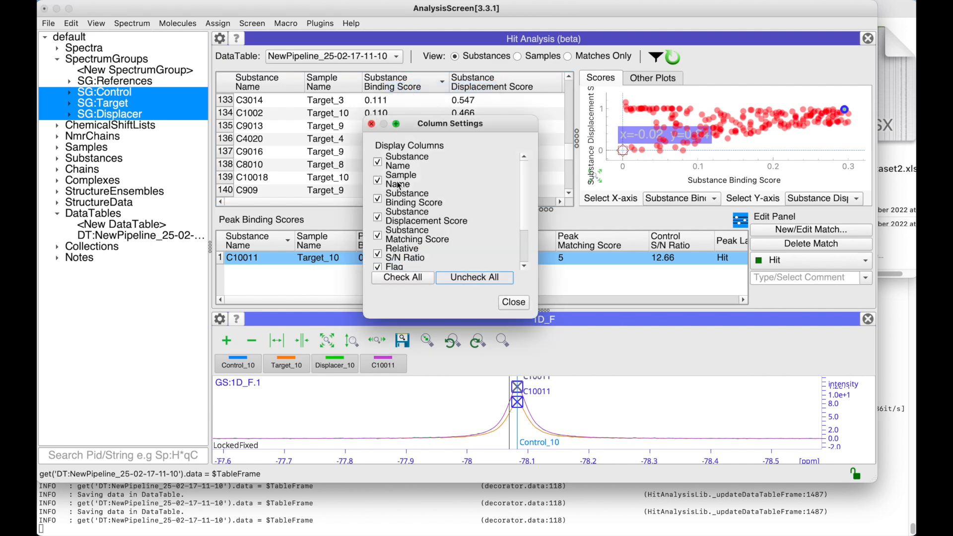
pyautogui.scroll(-5, 397, 190)
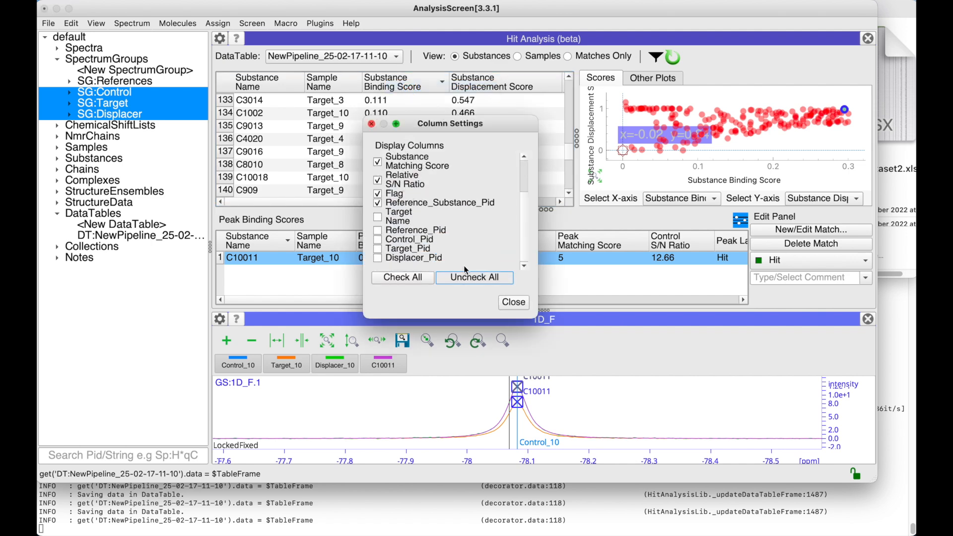
pyautogui.click(513, 301)
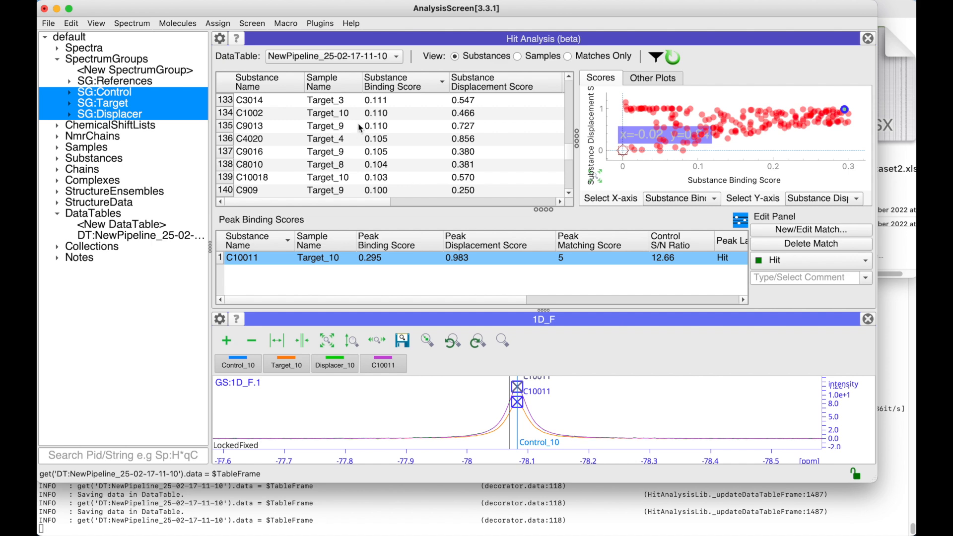
# - Open the search filter of the substances table from the C9013 row, review its options and close it
pyautogui.rightClick(360, 128)
pyautogui.click(366, 140)
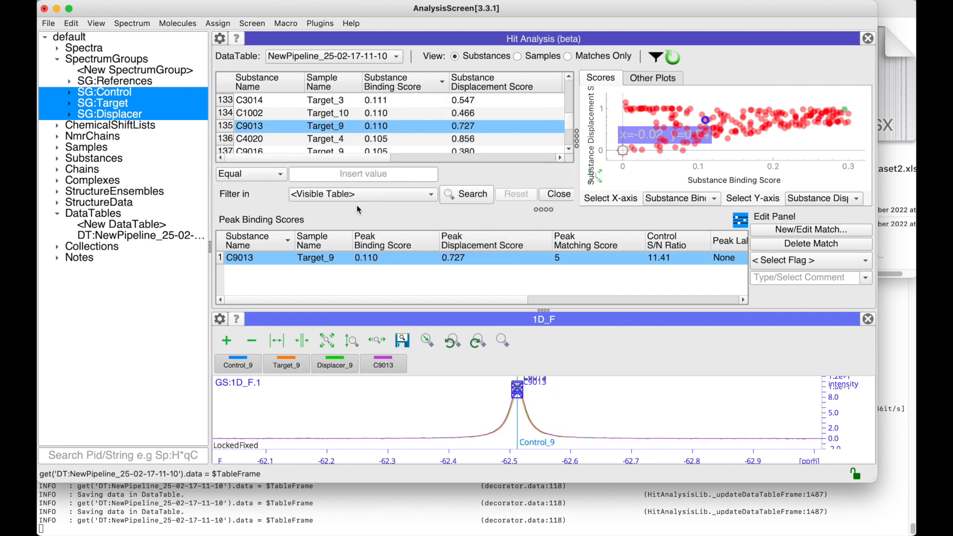
pyautogui.click(556, 195)
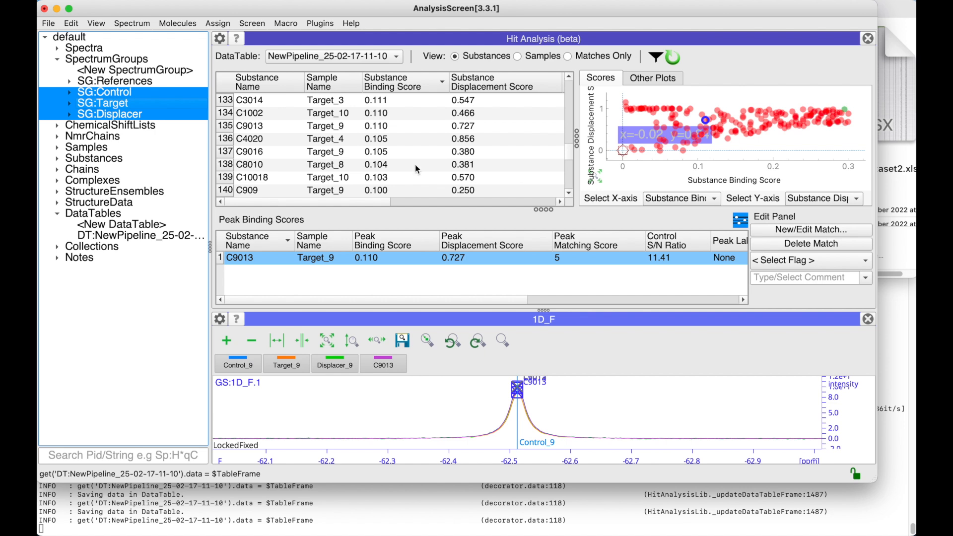
# - Select the four substances from C9013 to C8010 and create a report for the selected substances
pyautogui.click(342, 127)
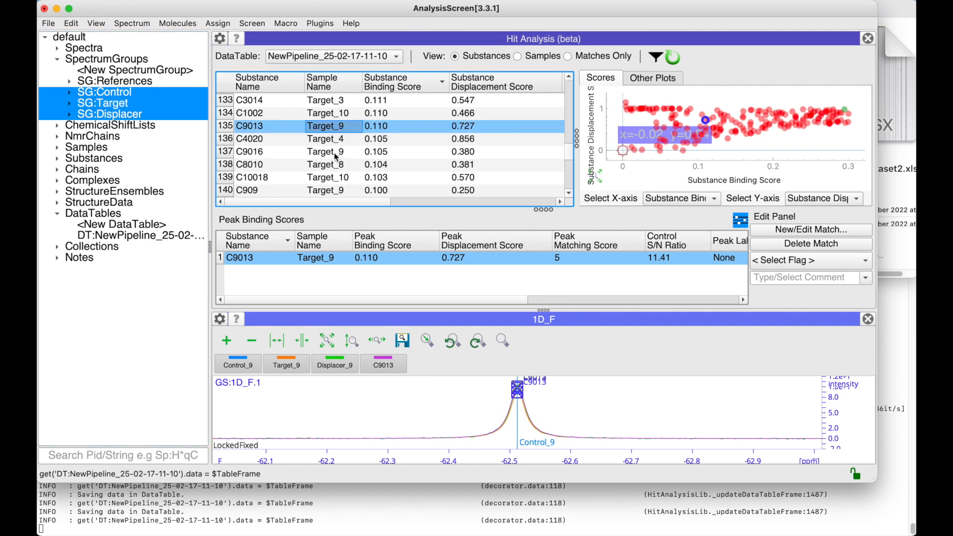
pyautogui.keyDown('shift'); pyautogui.click(333, 165); pyautogui.keyUp('shift')
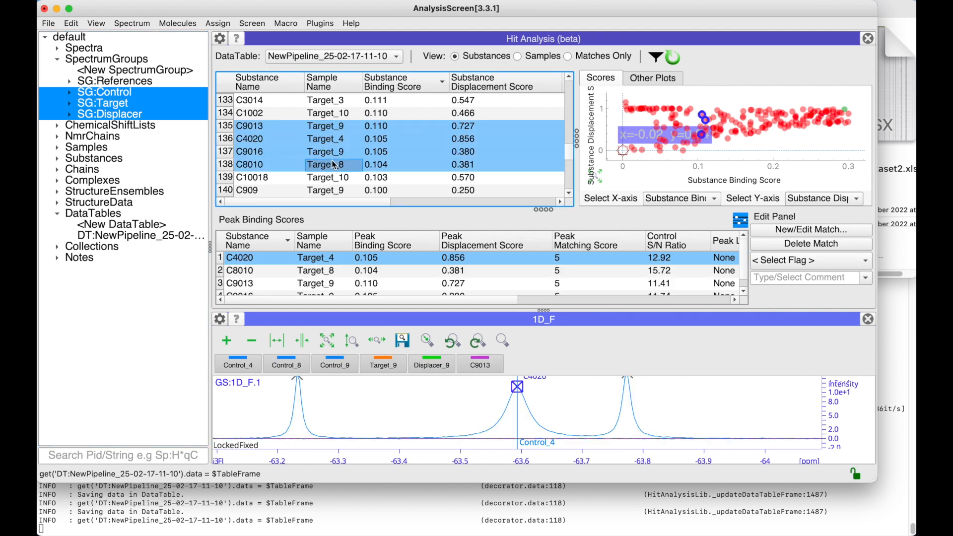
pyautogui.rightClick(325, 141)
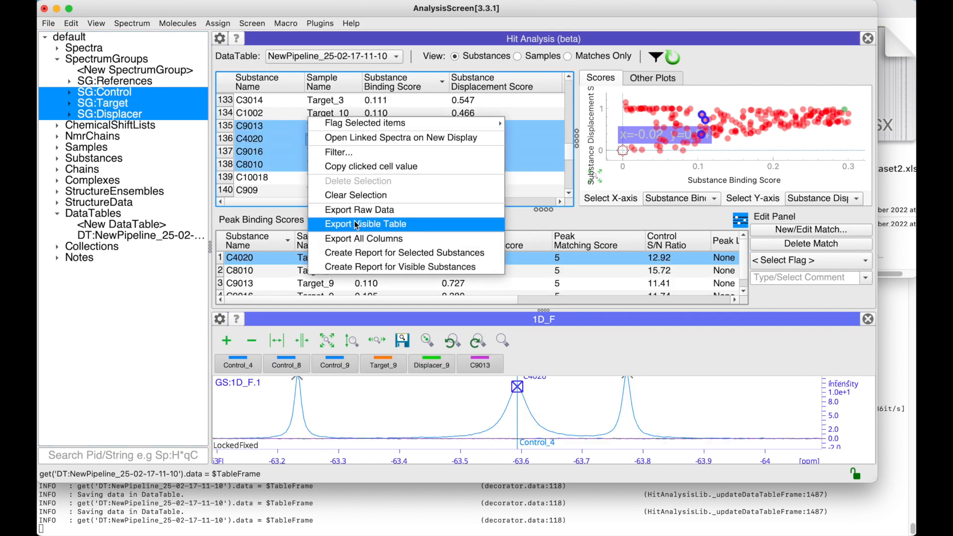
pyautogui.click(434, 254)
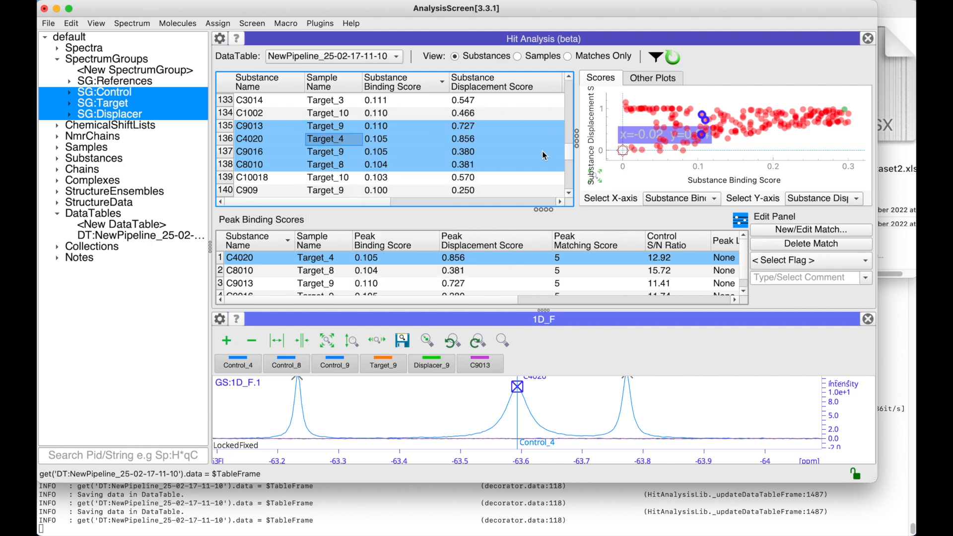